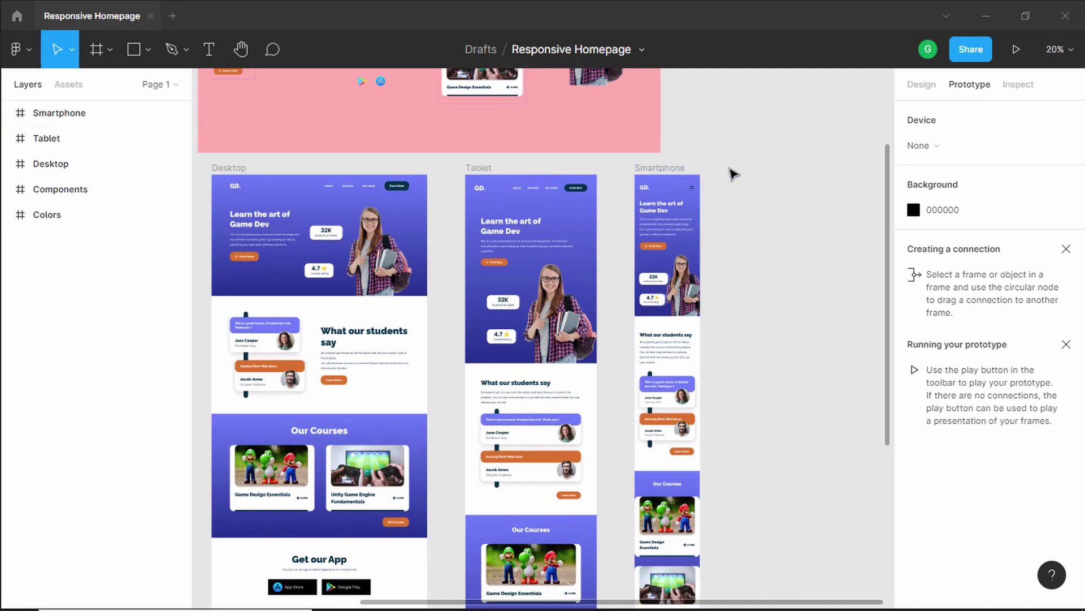
- Create a new frame beside the Smartphone frame and size it with the iPhone 11 Pro Max preset, 414×896
{"action": "scroll", "coordinate": [733, 191], "scroll_direction": "up", "scroll_amount": 5}
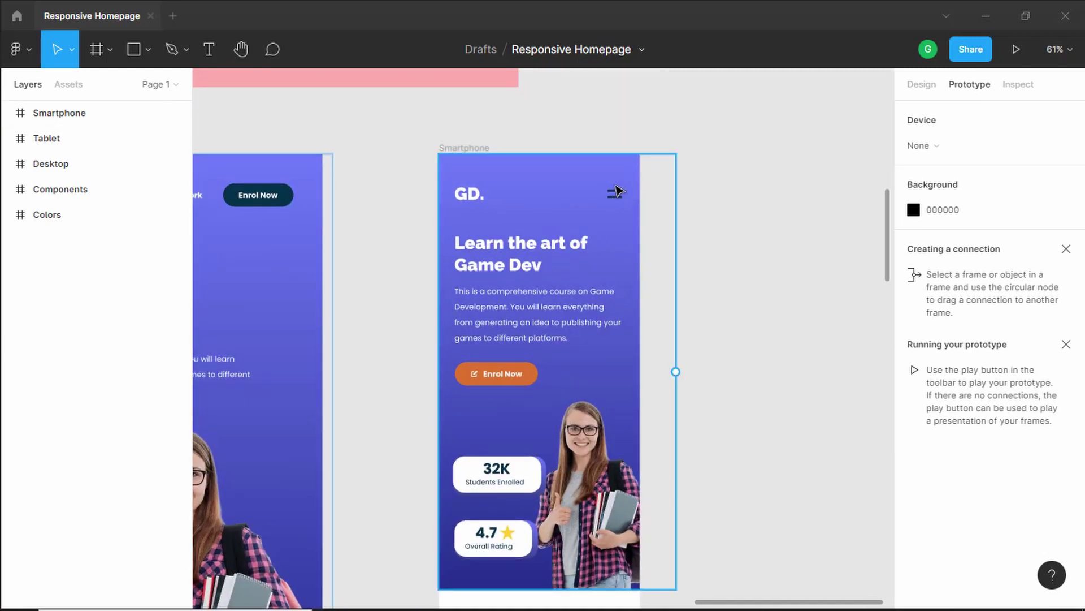
{"action": "scroll", "coordinate": [618, 192], "scroll_direction": "up", "scroll_amount": 1}
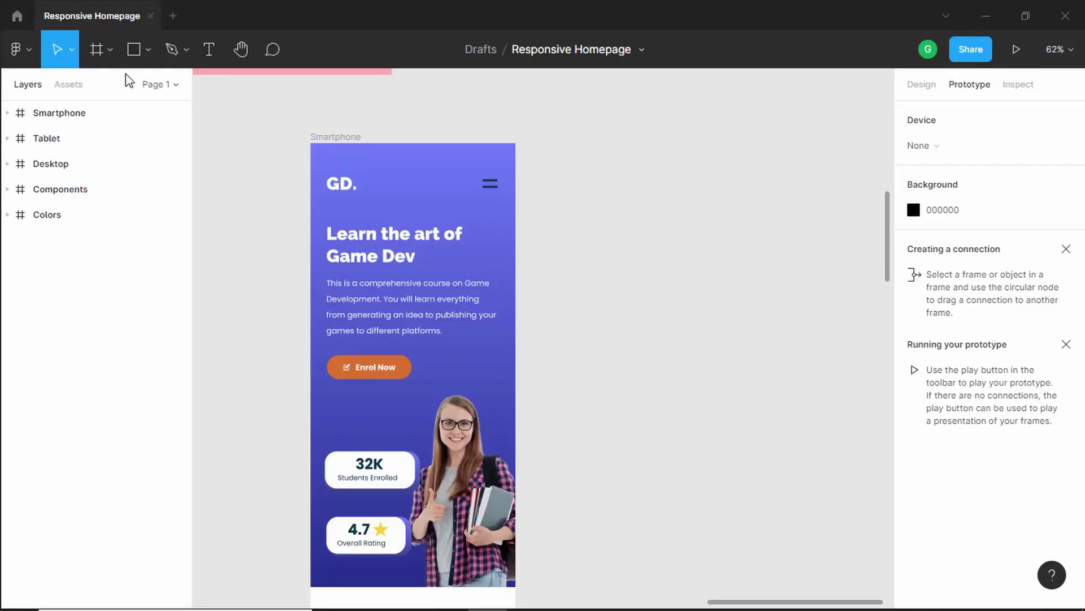
{"action": "left_click", "coordinate": [97, 47]}
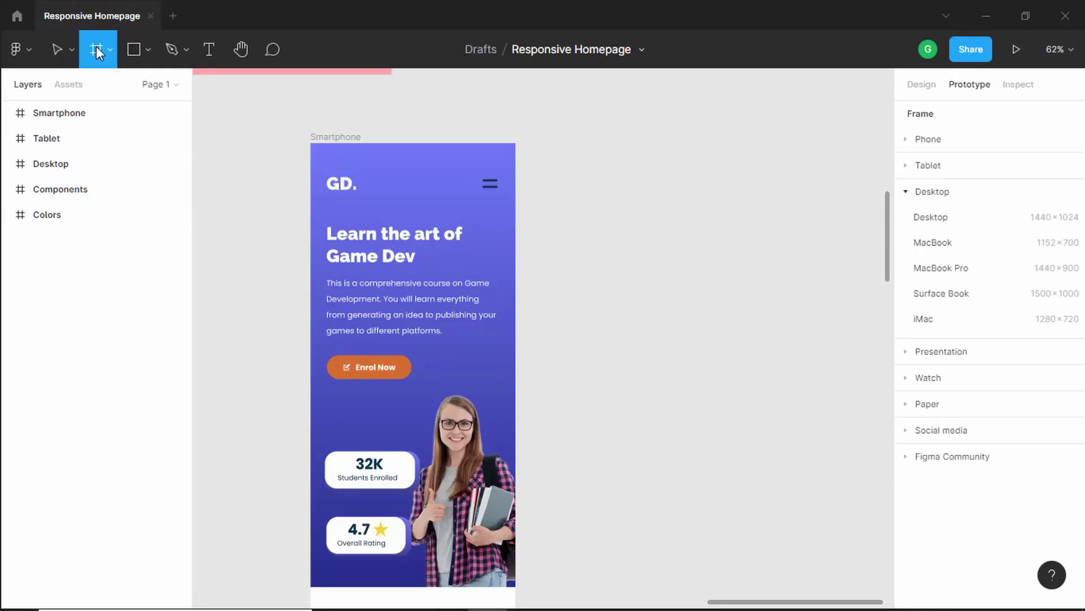
{"action": "left_click", "coordinate": [587, 146]}
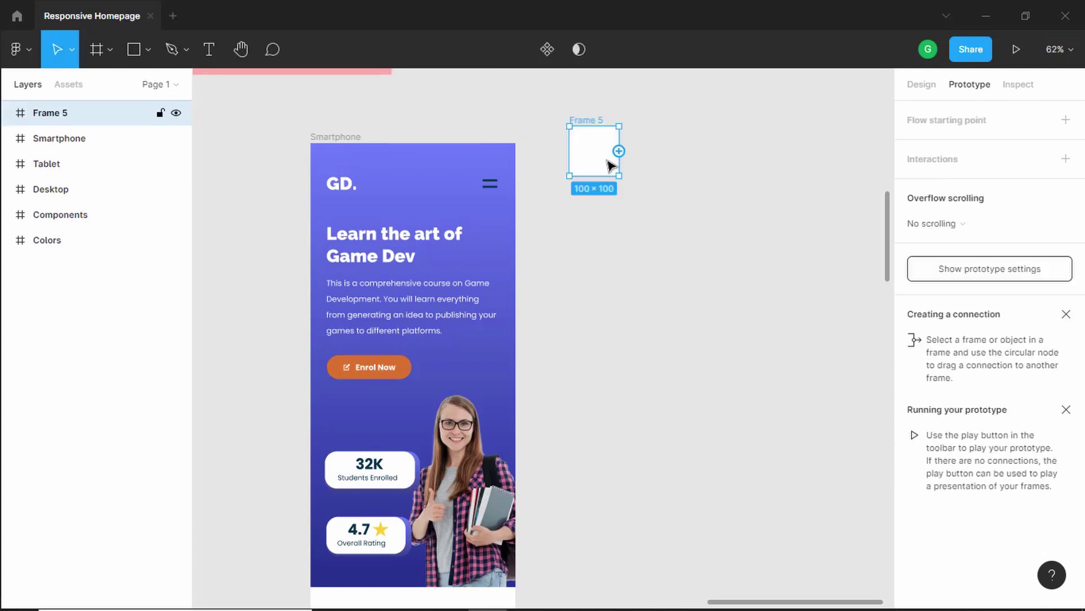
{"action": "left_click", "coordinate": [922, 84]}
{"action": "left_click", "coordinate": [948, 161]}
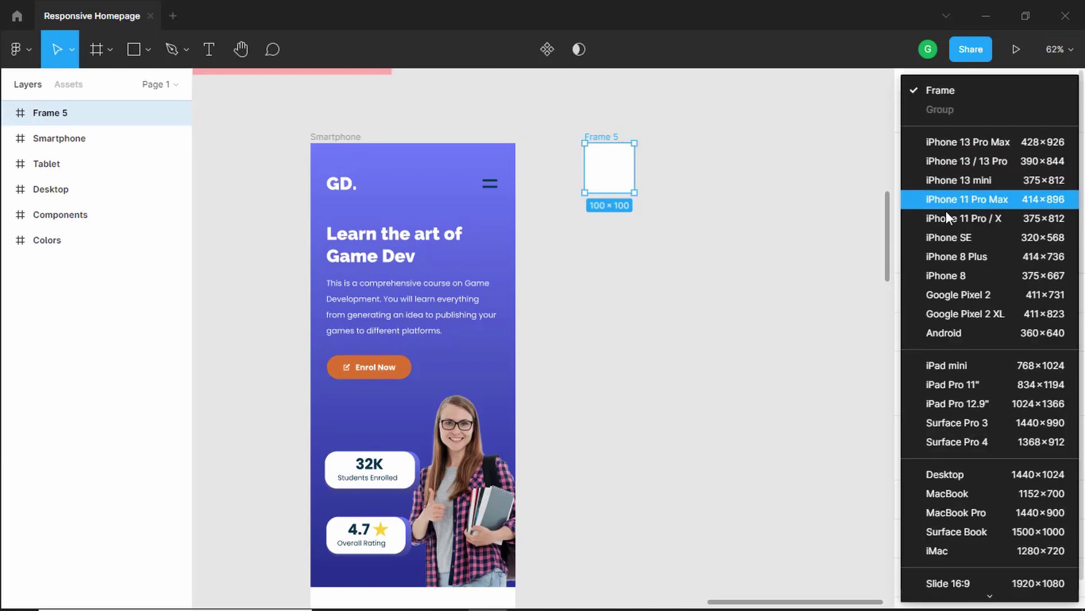
{"action": "left_click", "coordinate": [987, 201]}
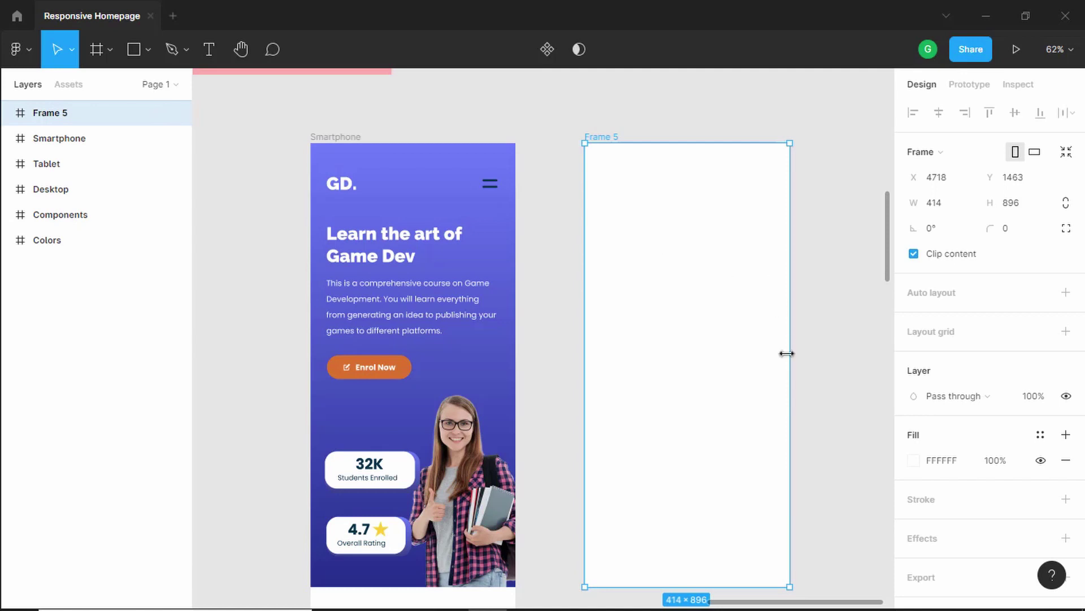
- Fill the new frame with the near-black color 070917, sampled from its swatch in the Colors frame
{"action": "left_click", "coordinate": [914, 463]}
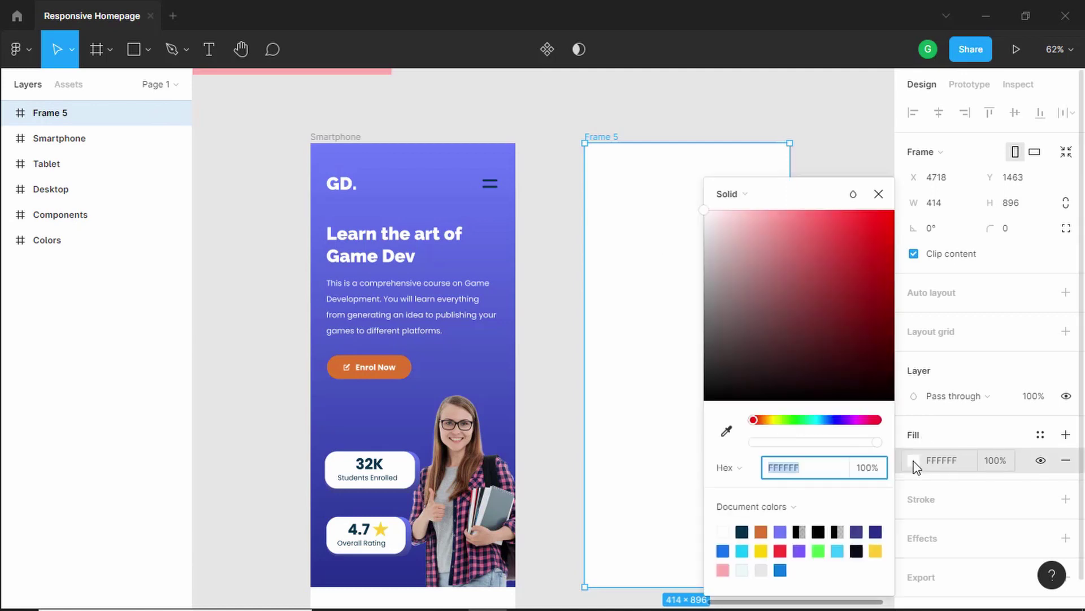
{"action": "left_click", "coordinate": [742, 531]}
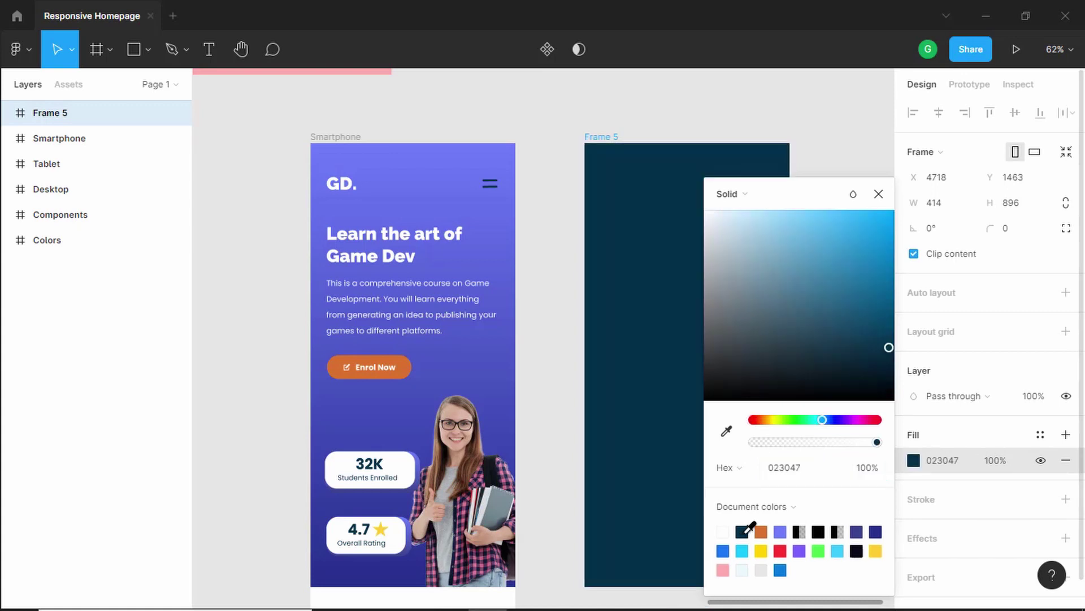
{"action": "left_click", "coordinate": [727, 431]}
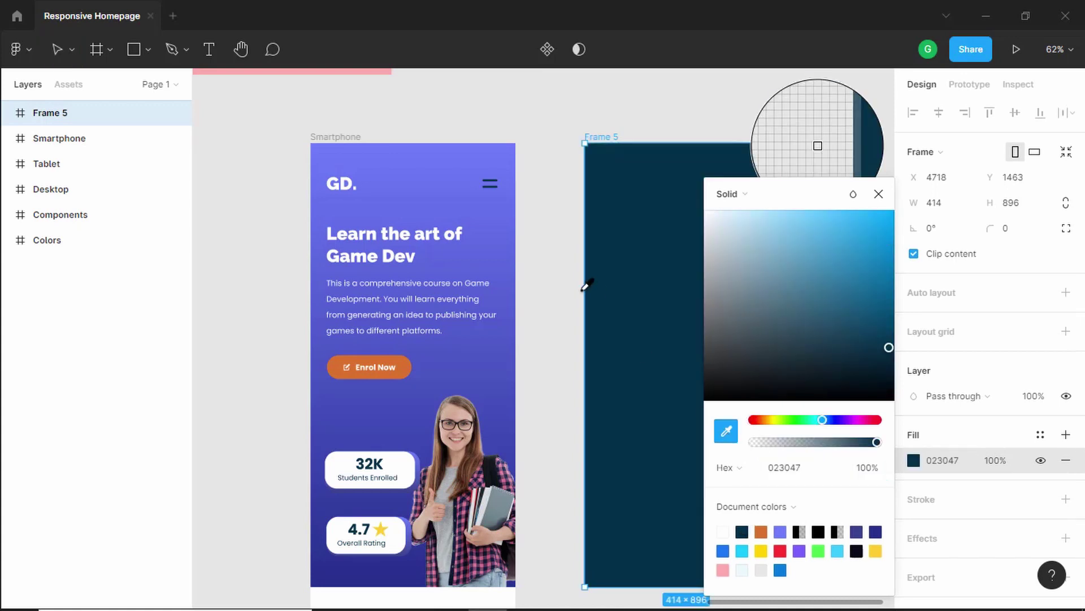
{"action": "scroll", "coordinate": [543, 297], "scroll_direction": "up", "scroll_amount": 10}
{"action": "scroll", "coordinate": [541, 298], "scroll_direction": "left", "scroll_amount": 15}
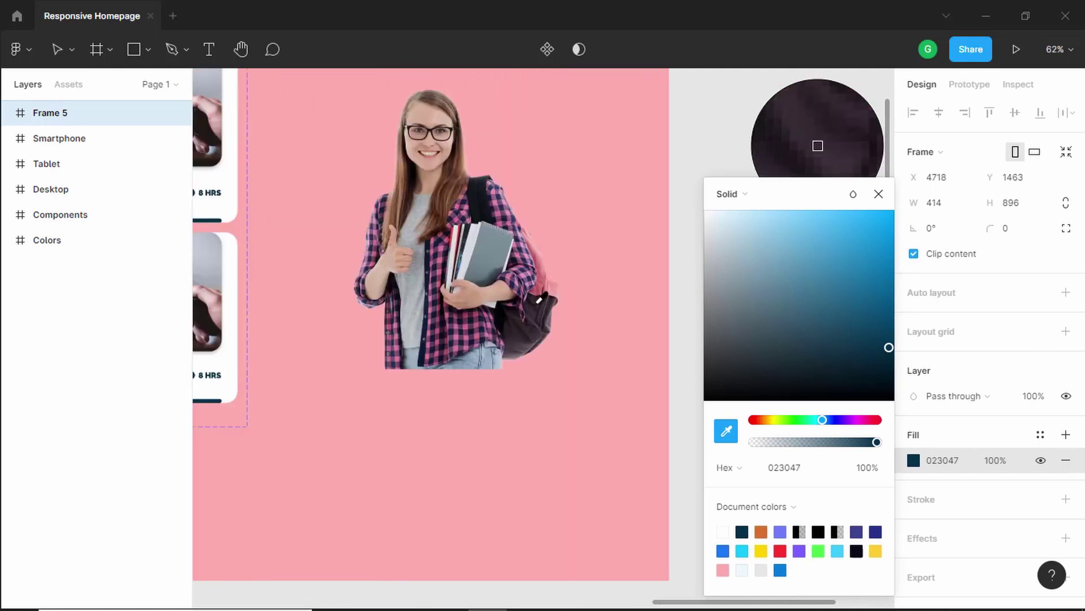
{"action": "scroll", "coordinate": [541, 298], "scroll_direction": "left", "scroll_amount": 2}
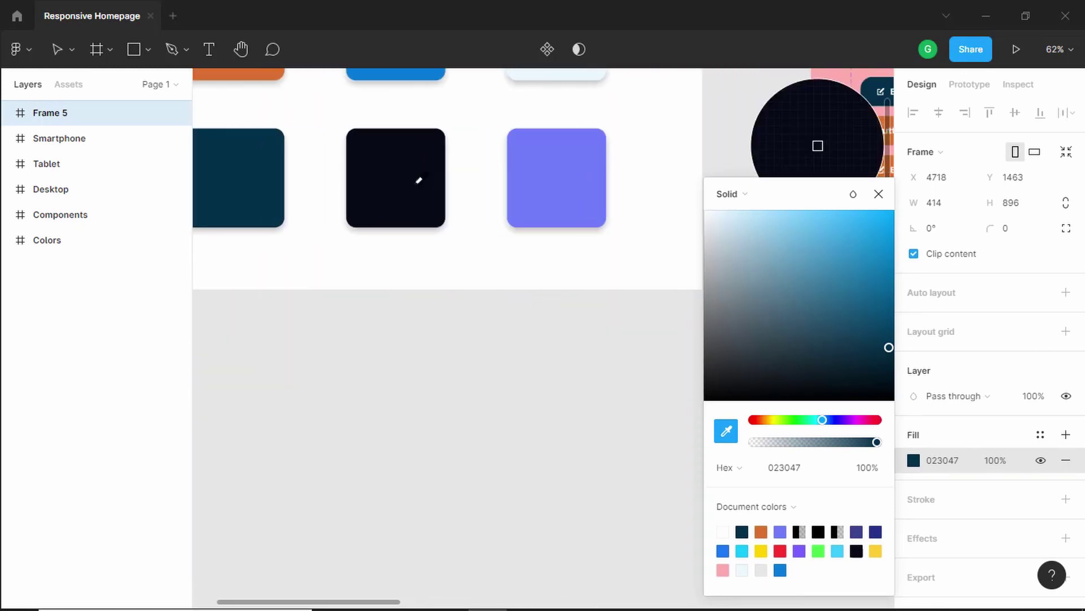
{"action": "left_click", "coordinate": [419, 180]}
{"action": "key", "text": "shift+2"}
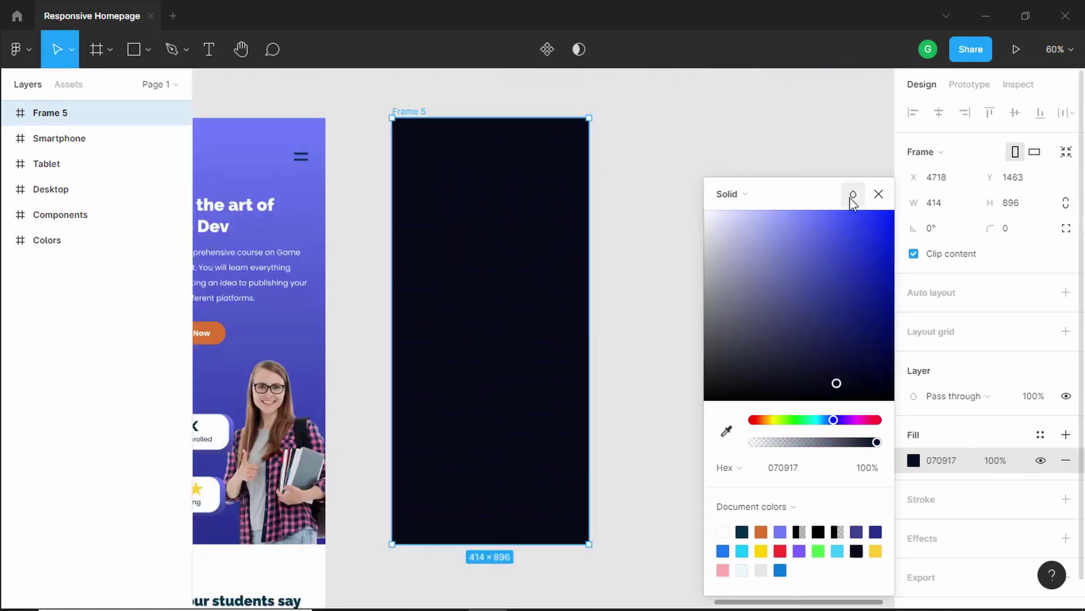
{"action": "left_click", "coordinate": [878, 194]}
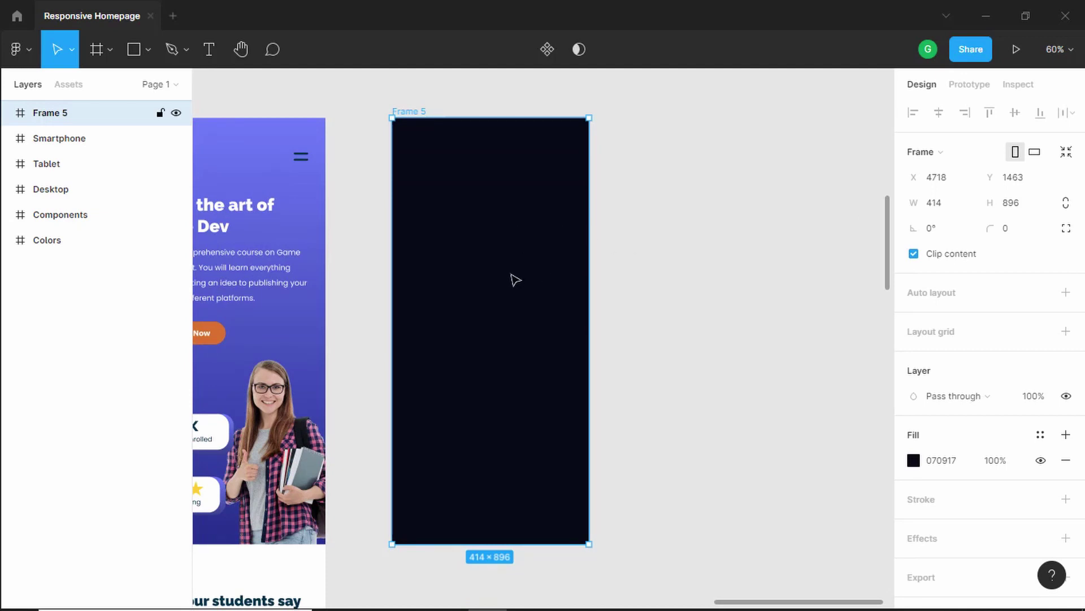
- Add the text "About" in the upper part of the dark frame
{"action": "left_click", "coordinate": [213, 56]}
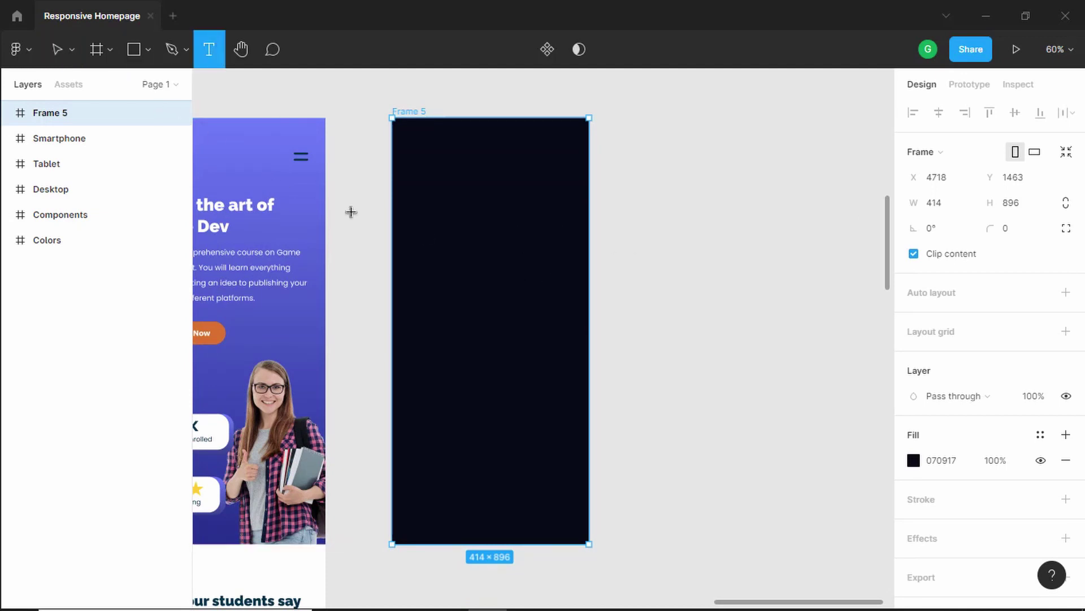
{"action": "left_click", "coordinate": [462, 253]}
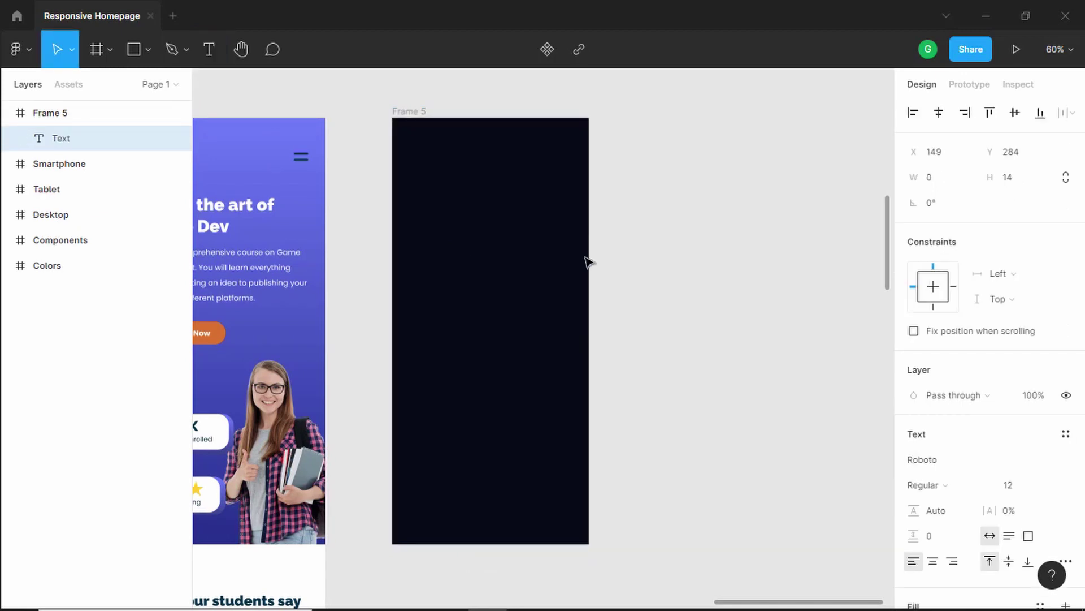
{"action": "type", "text": "About"}
{"action": "key", "text": "ctrl+plus"}
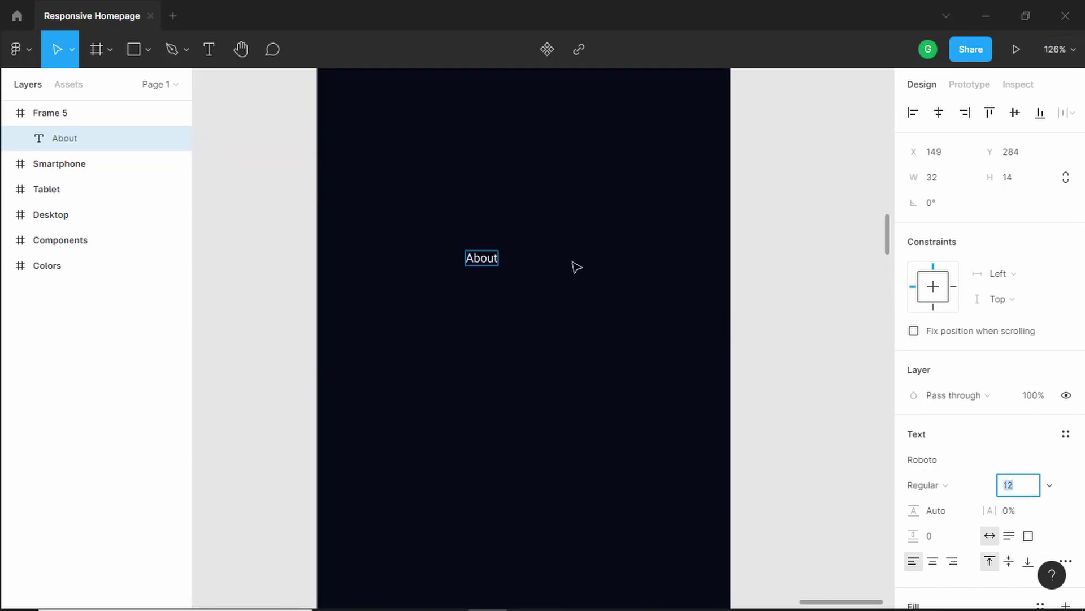
{"action": "key", "text": "Escape"}
- Set the About text's font size to 24 and center it horizontally in the frame
{"action": "left_click", "coordinate": [1025, 491]}
{"action": "key", "text": "Return"}
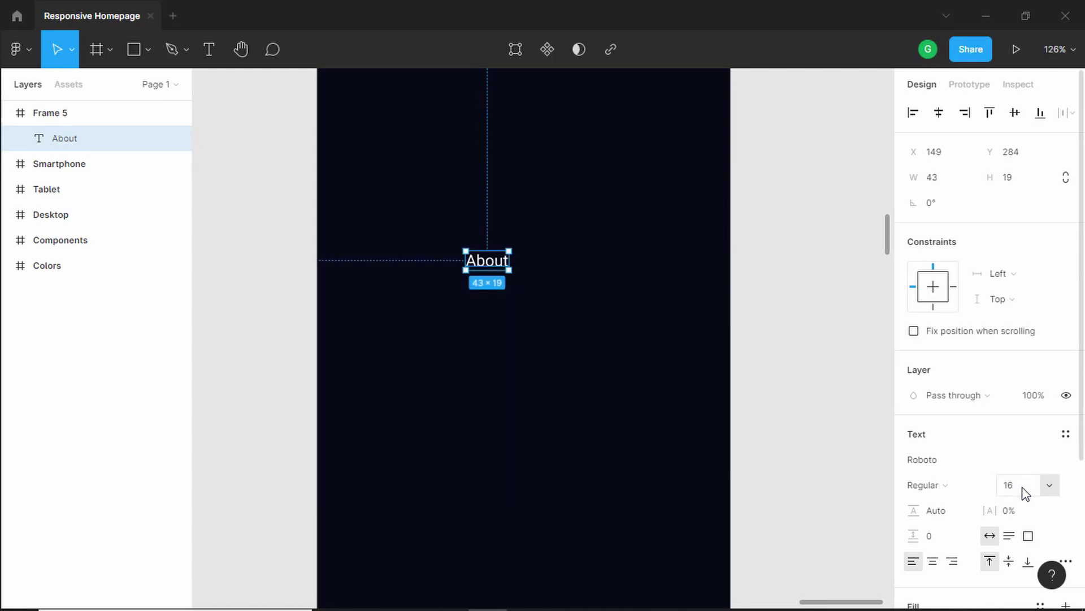
{"action": "left_click", "coordinate": [1025, 494]}
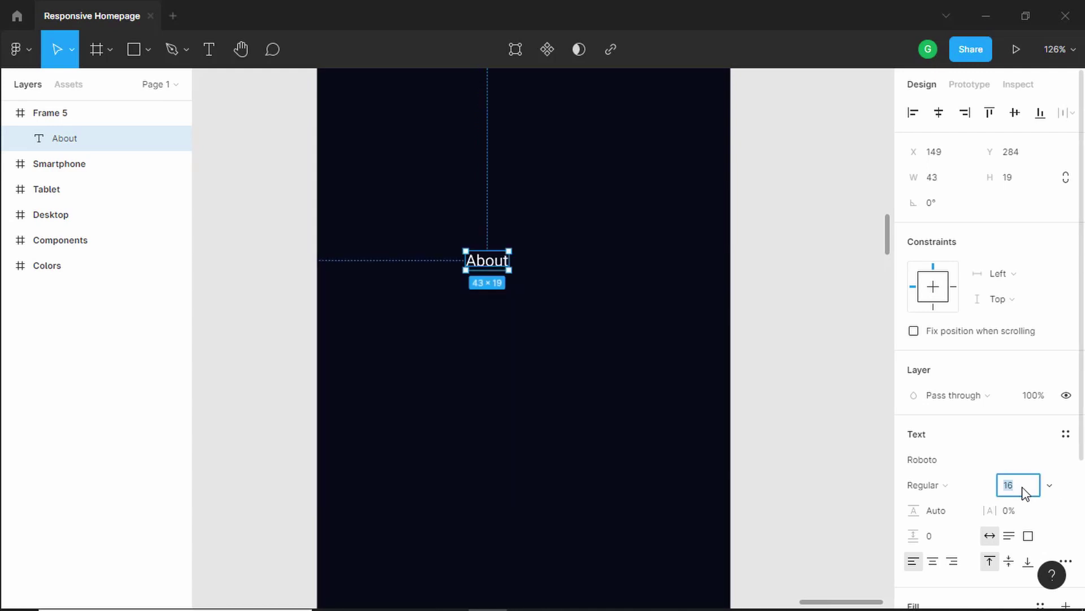
{"action": "type", "text": "18"}
{"action": "key", "text": "Return"}
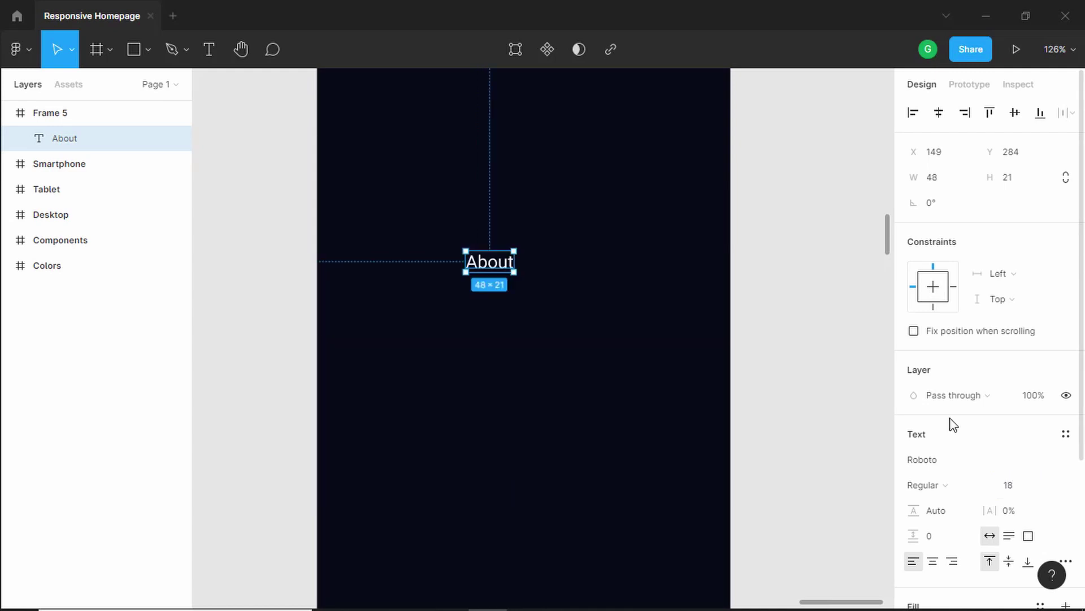
{"action": "left_click", "coordinate": [1022, 490]}
{"action": "key", "text": "Return"}
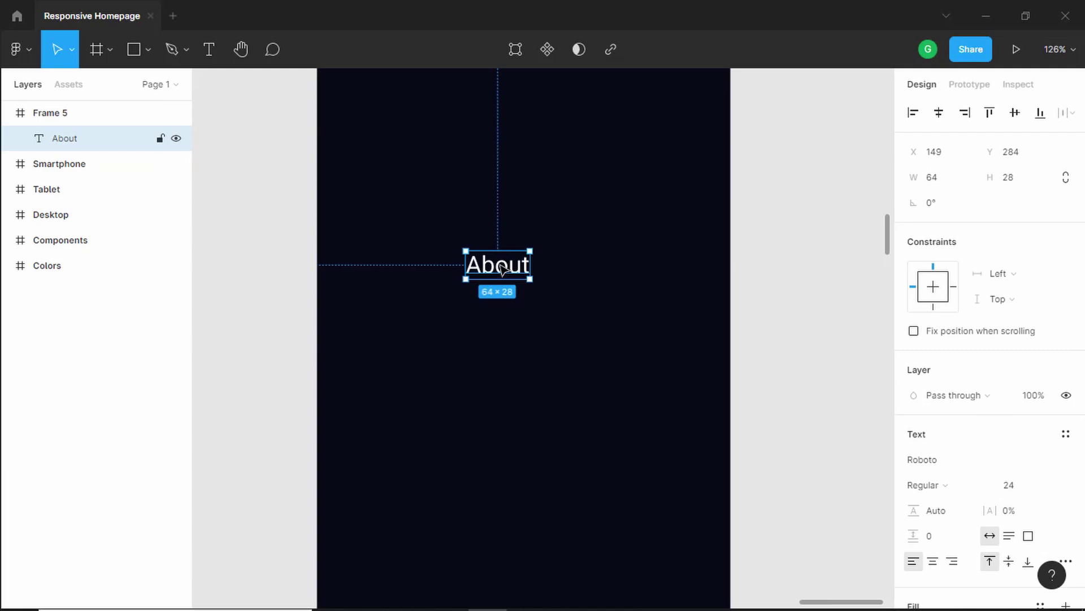
{"action": "left_click", "coordinate": [939, 112]}
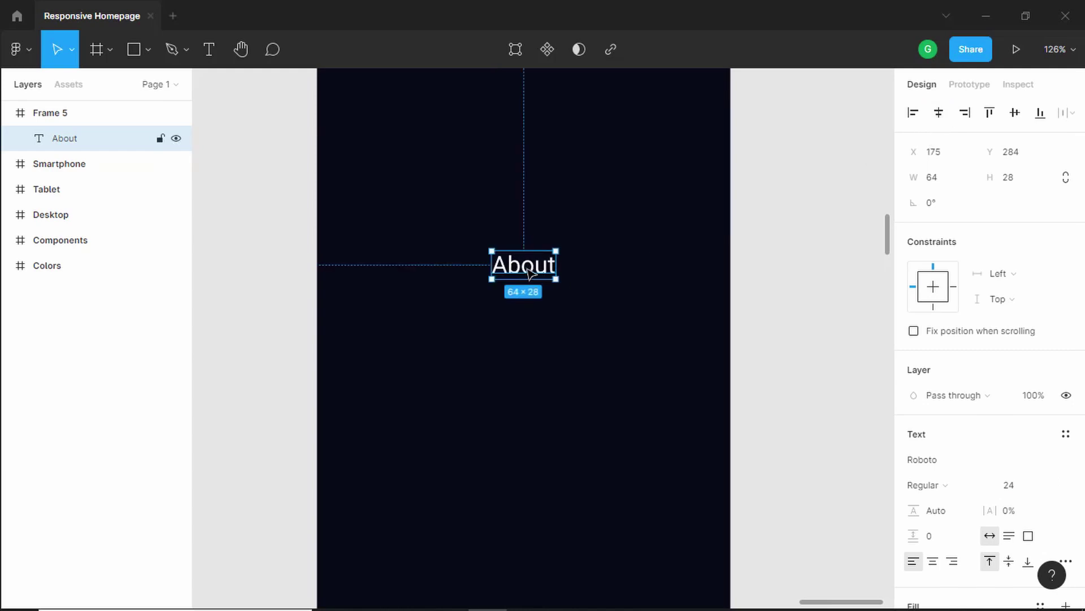
- Duplicate the About text below itself at Y 353, change the copy to "Services" and center it horizontally in the frame
{"action": "left_click_drag", "start_coordinate": [531, 270], "coordinate": [531, 334]}
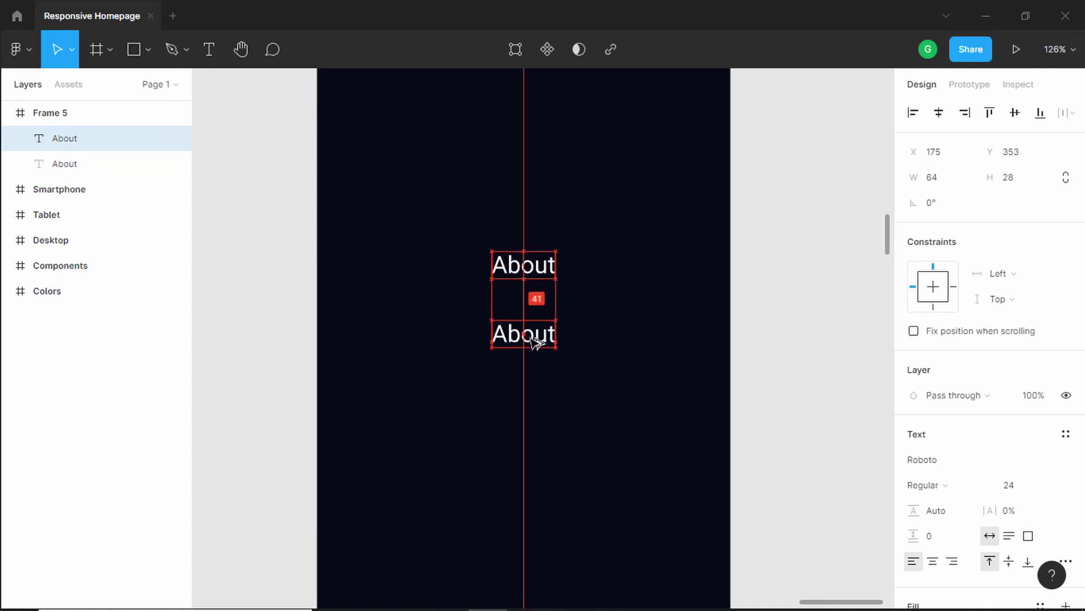
{"action": "double_click", "coordinate": [534, 340]}
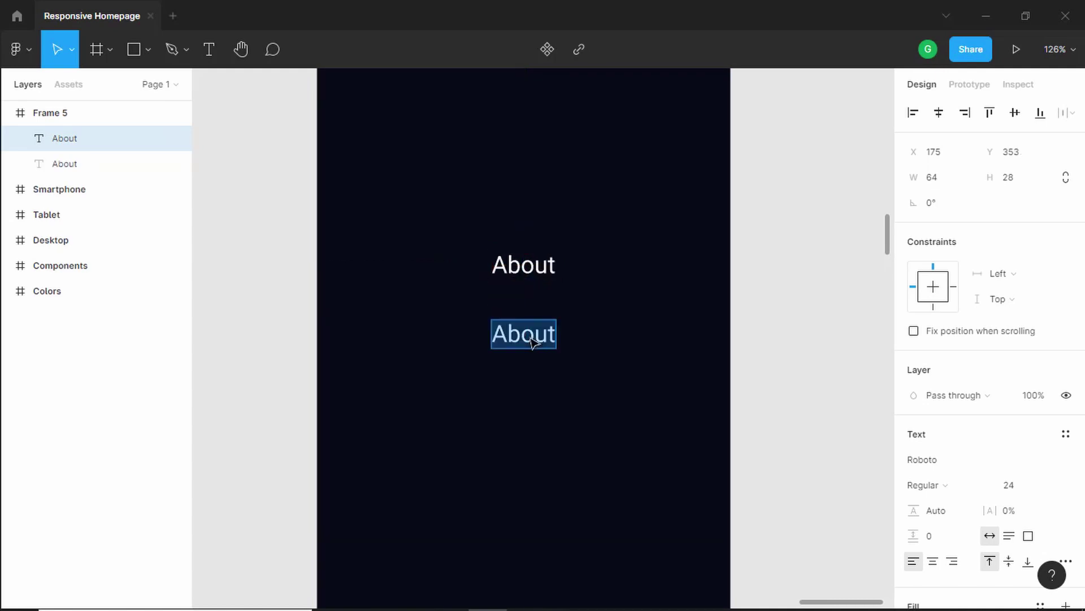
{"action": "type", "text": "Servics"}
{"action": "key", "text": "BackSpace"}
{"action": "type", "text": "es"}
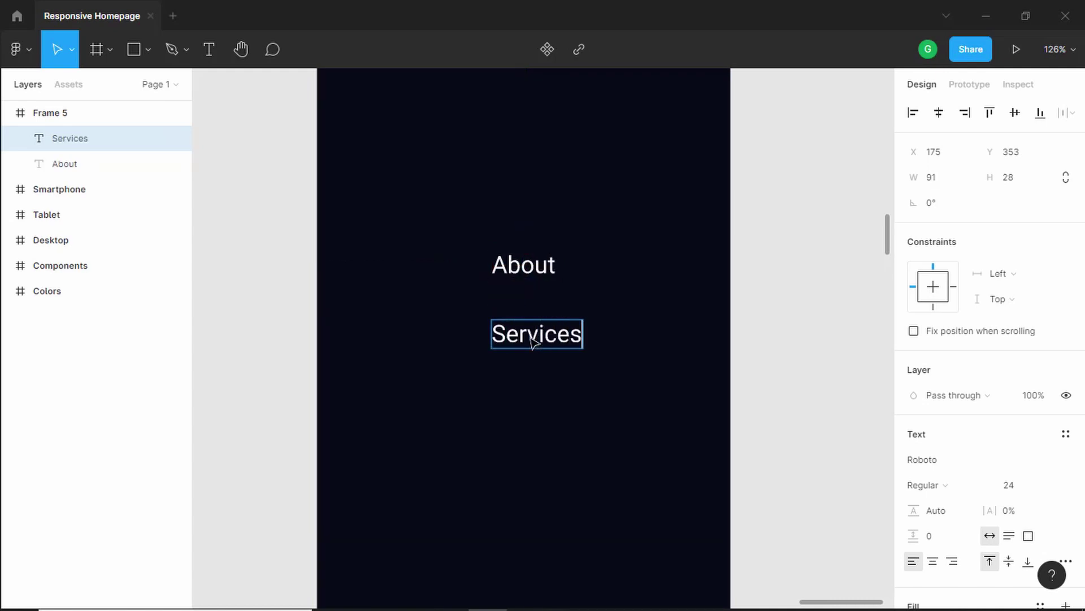
{"action": "key", "text": "Escape"}
{"action": "left_click", "coordinate": [939, 112]}
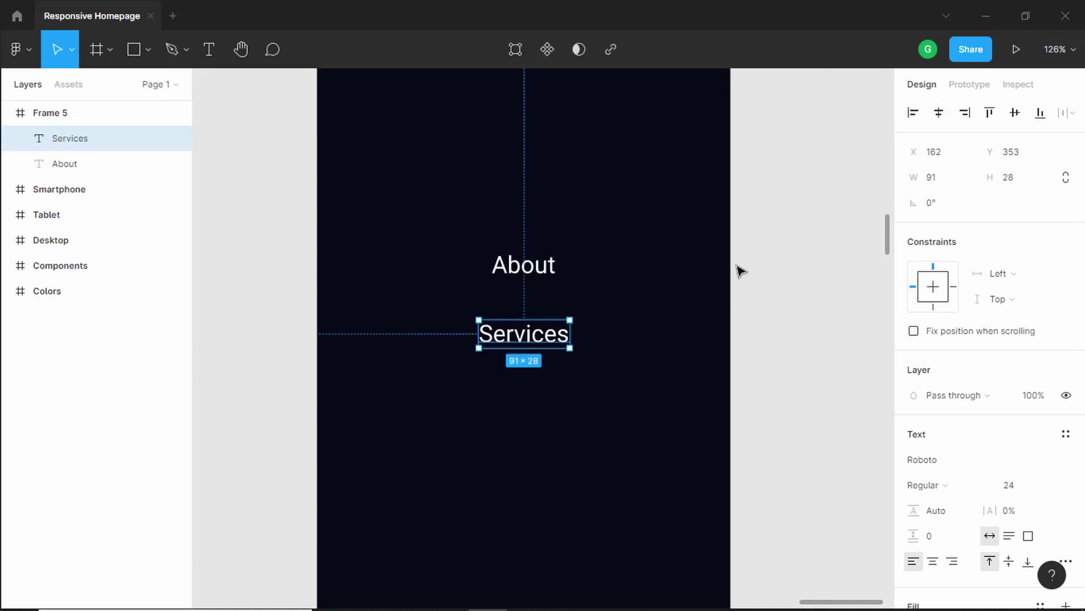
- Measure the gap between the About and Services texts and nudge About down 1 px to Y 285
{"action": "scroll", "coordinate": [740, 272], "scroll_direction": "down", "scroll_amount": 1}
{"action": "left_click", "coordinate": [85, 164]}
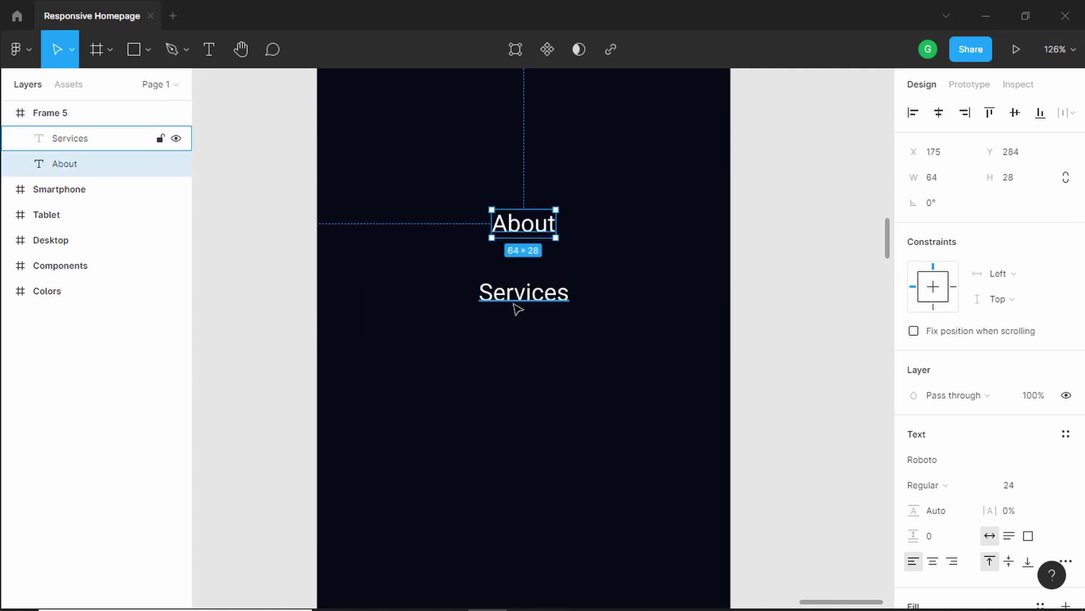
{"action": "key", "text": "alt"}
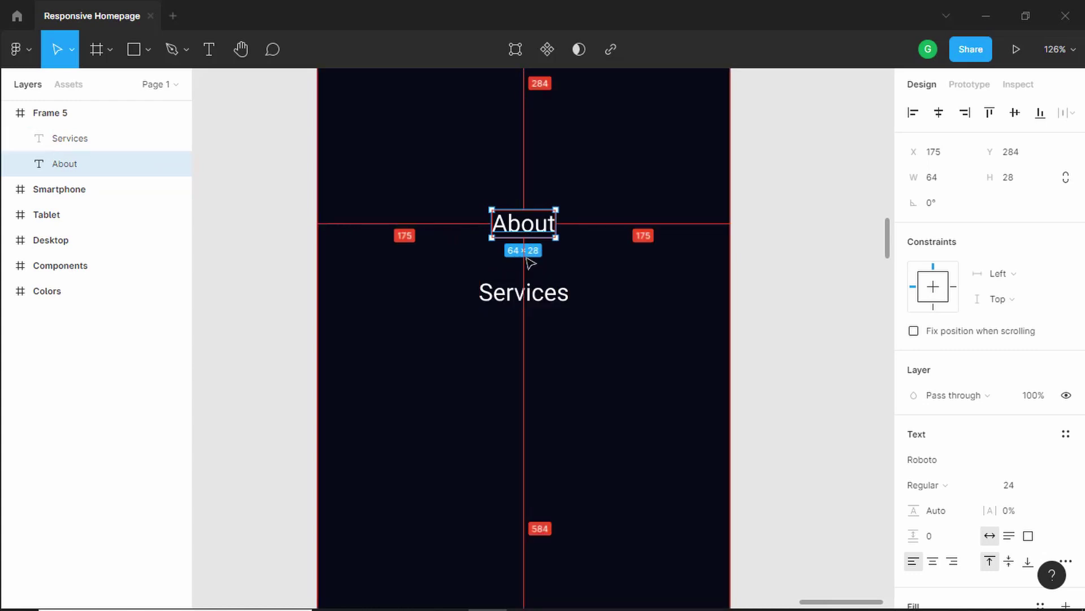
{"action": "mouse_move", "coordinate": [532, 295]}
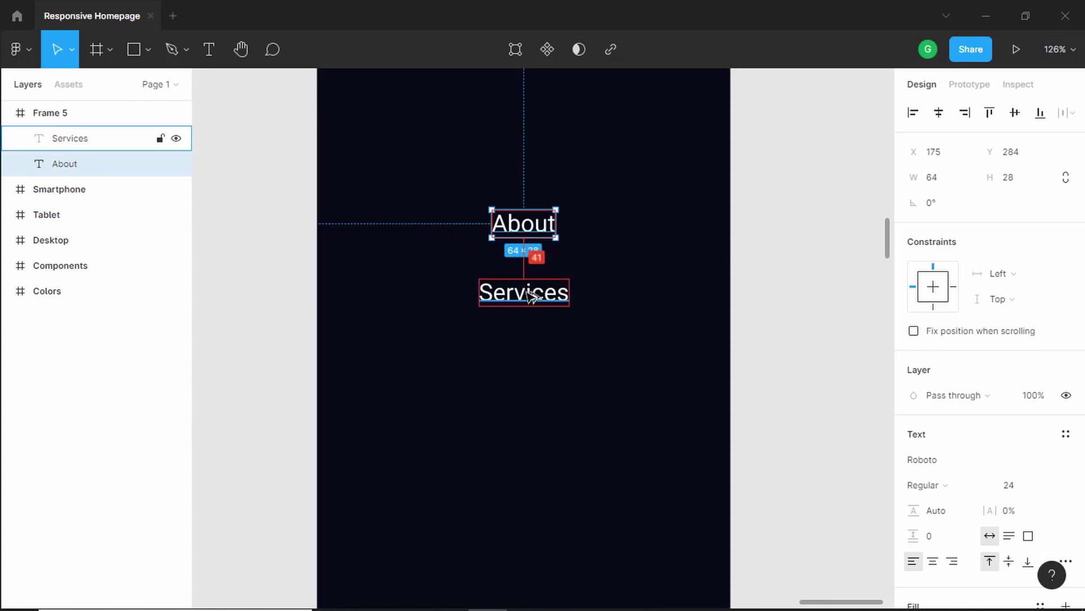
{"action": "key", "text": "Down"}
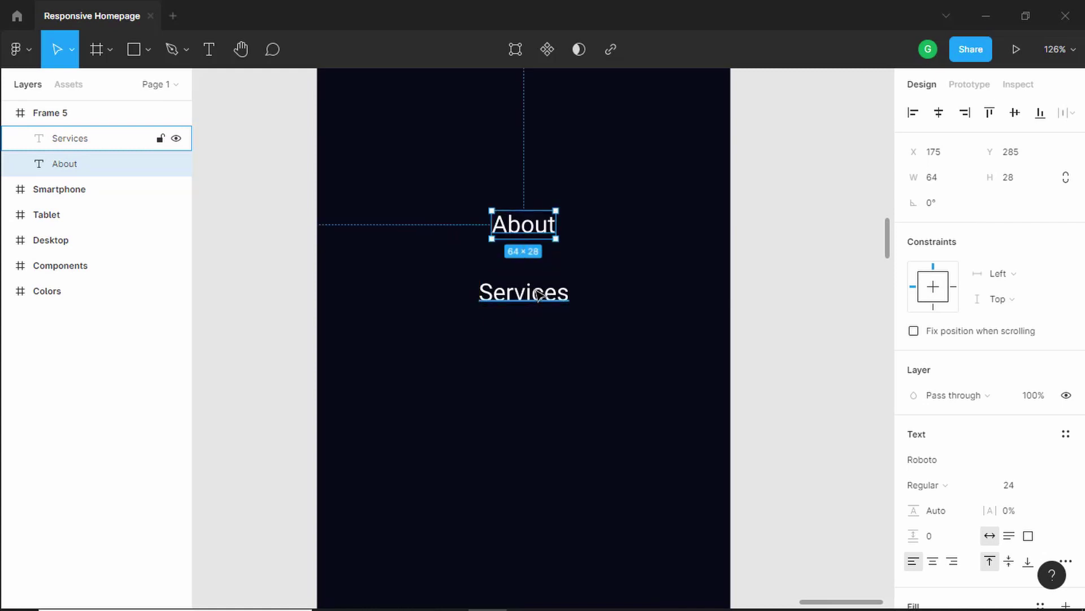
- Duplicate the Services text below itself at Y 421, change the copy to "Our Work" and center it horizontally in the frame
{"action": "left_click", "coordinate": [539, 296]}
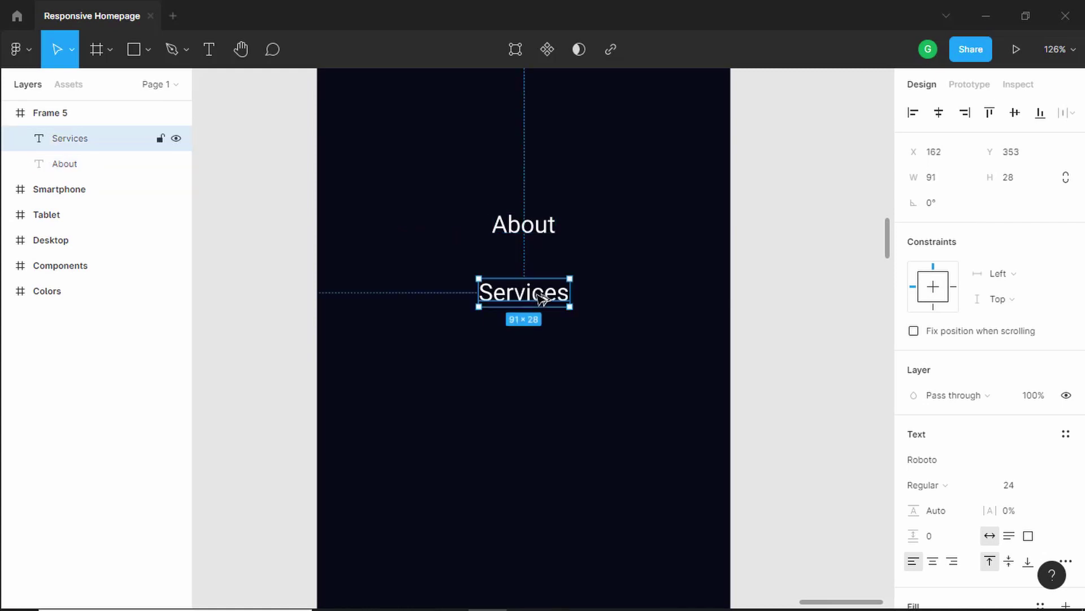
{"action": "left_click_drag", "start_coordinate": [540, 307], "coordinate": [535, 365]}
{"action": "double_click", "coordinate": [535, 367]}
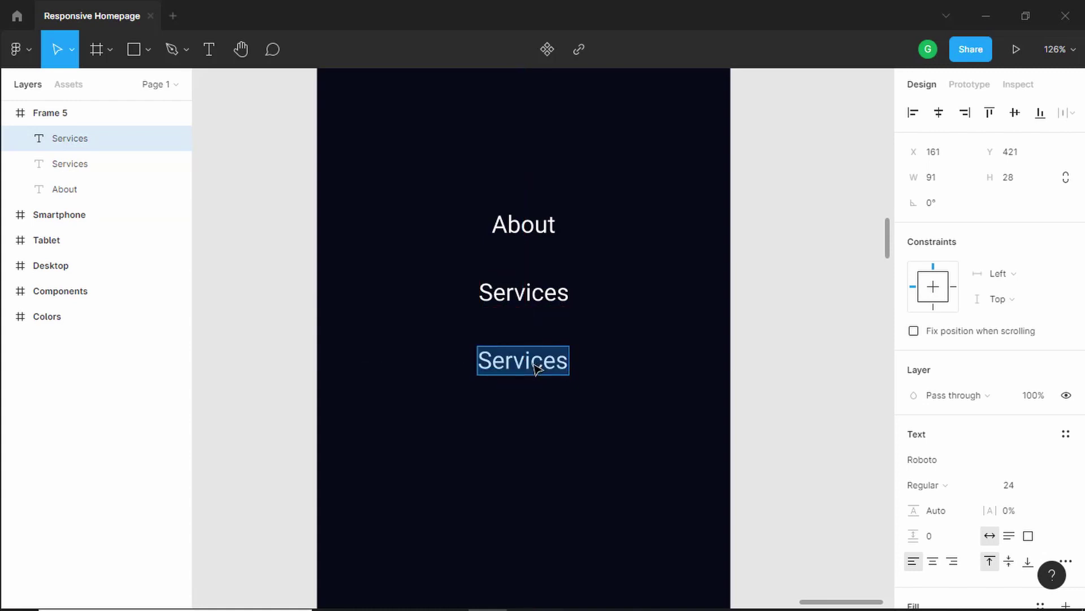
{"action": "type", "text": "OU"}
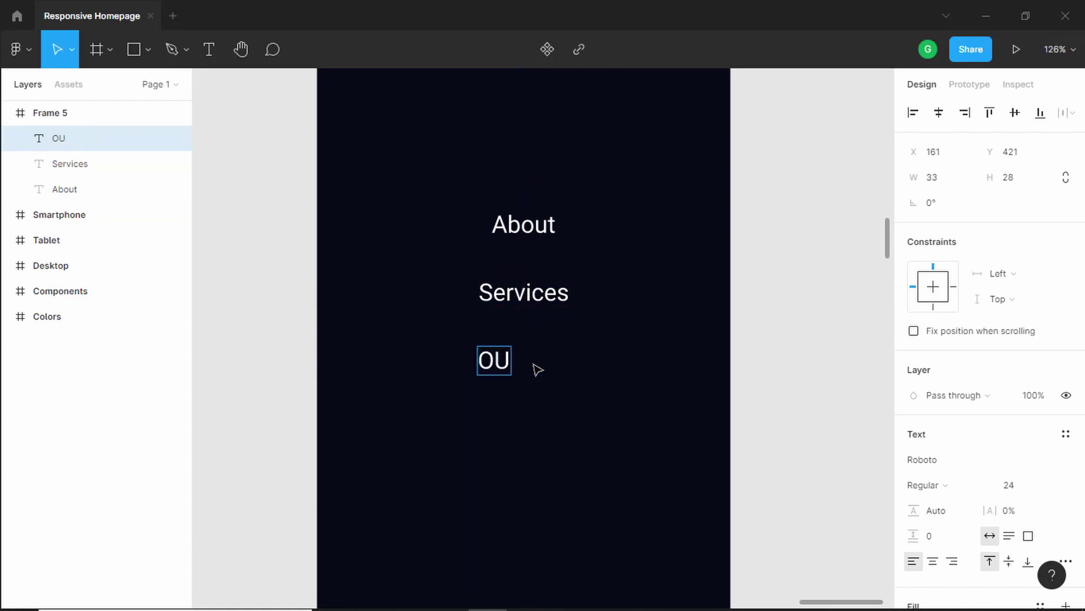
{"action": "key", "text": "BackSpace"}
{"action": "type", "text": "ur Work"}
{"action": "key", "text": "Escape"}
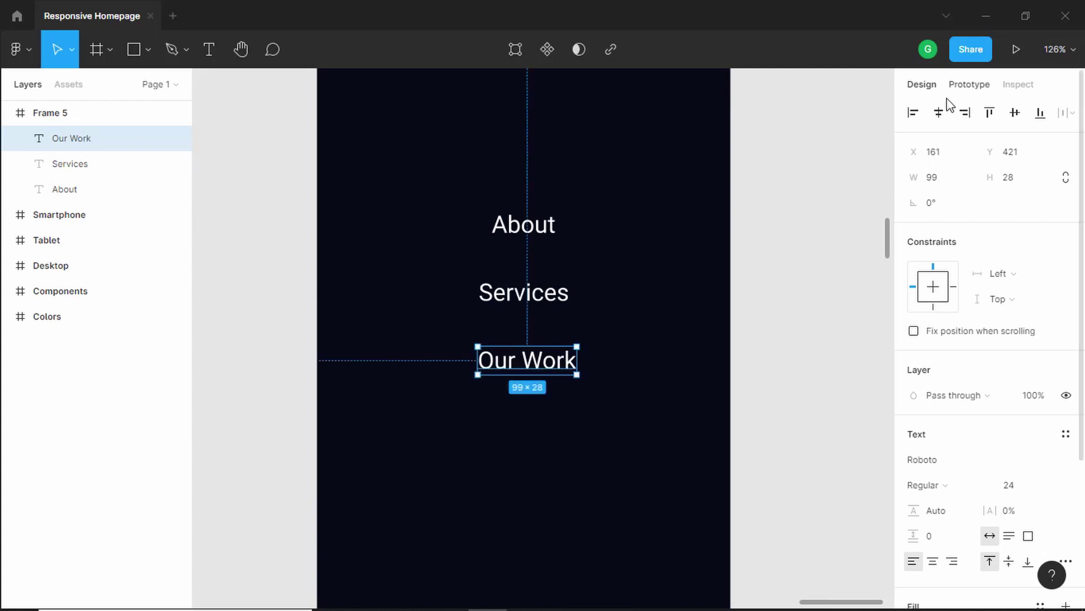
{"action": "left_click", "coordinate": [939, 112]}
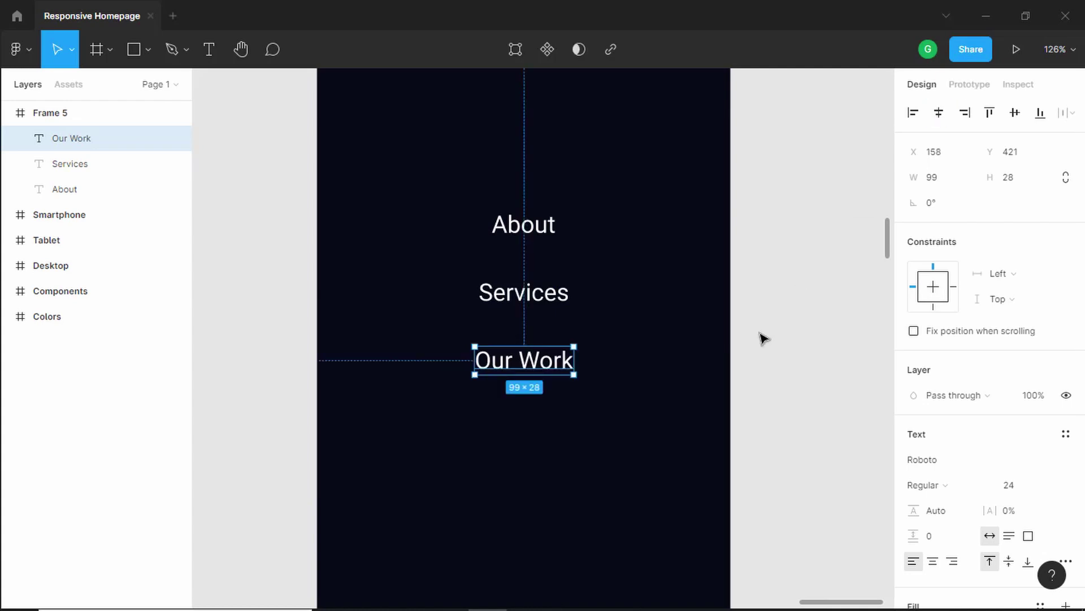
{"action": "left_click", "coordinate": [785, 338]}
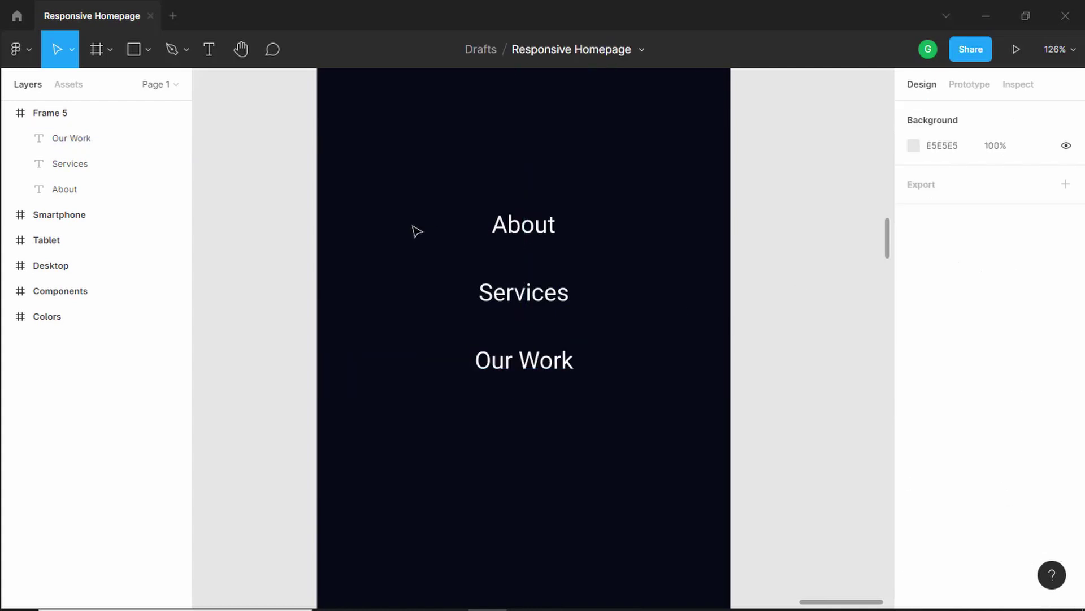
- Insert a Button component instance below Our Work at about Y 489, with its Platform set to Mobile and Dark turned off
{"action": "left_click", "coordinate": [69, 86]}
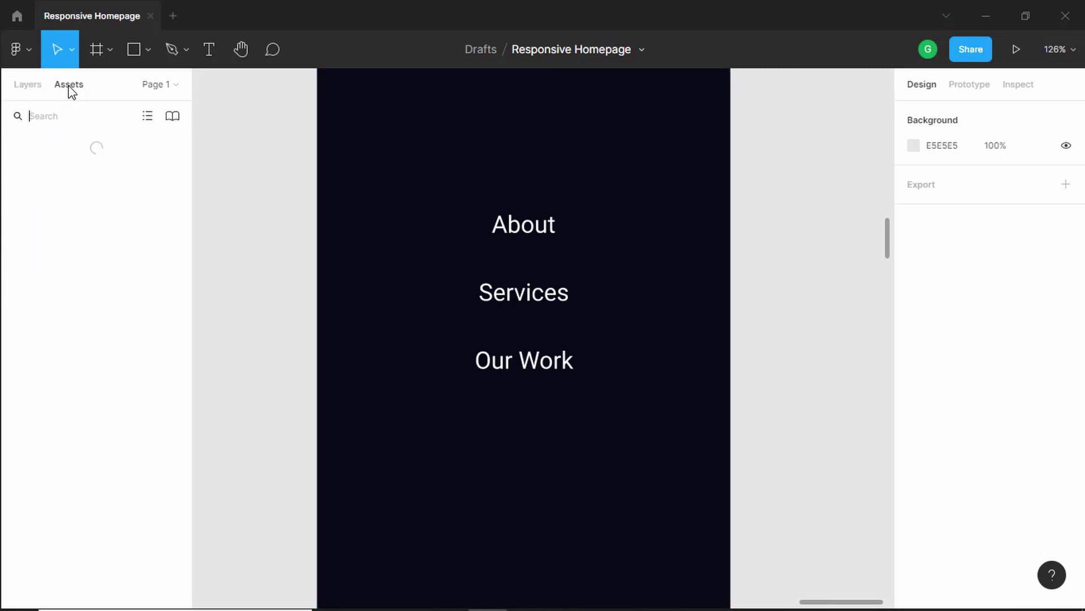
{"action": "left_click_drag", "start_coordinate": [35, 224], "coordinate": [512, 420]}
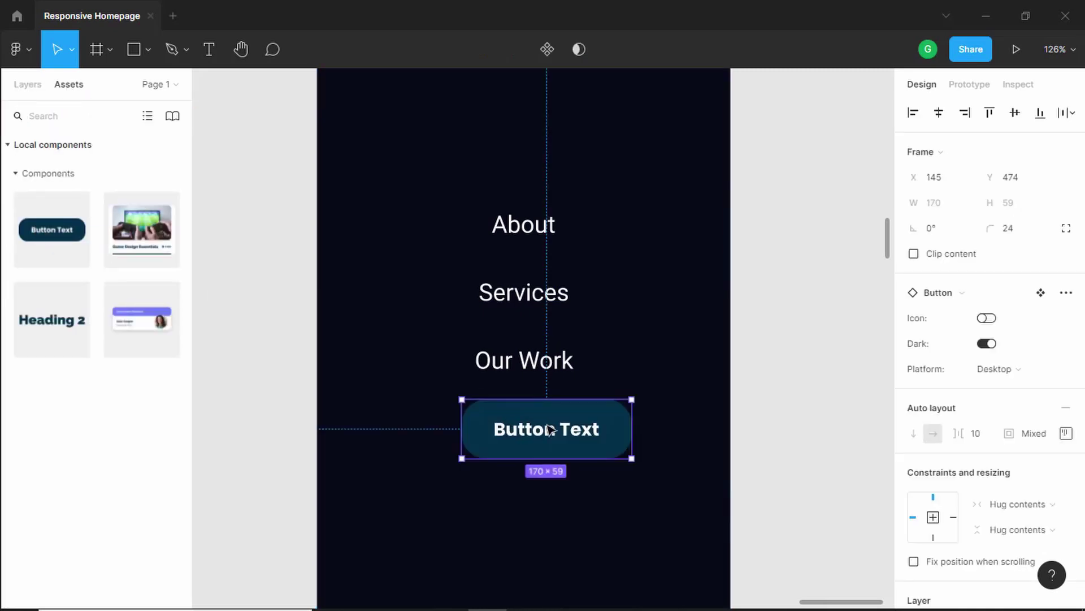
{"action": "left_click", "coordinate": [1012, 370]}
{"action": "left_click", "coordinate": [1009, 388]}
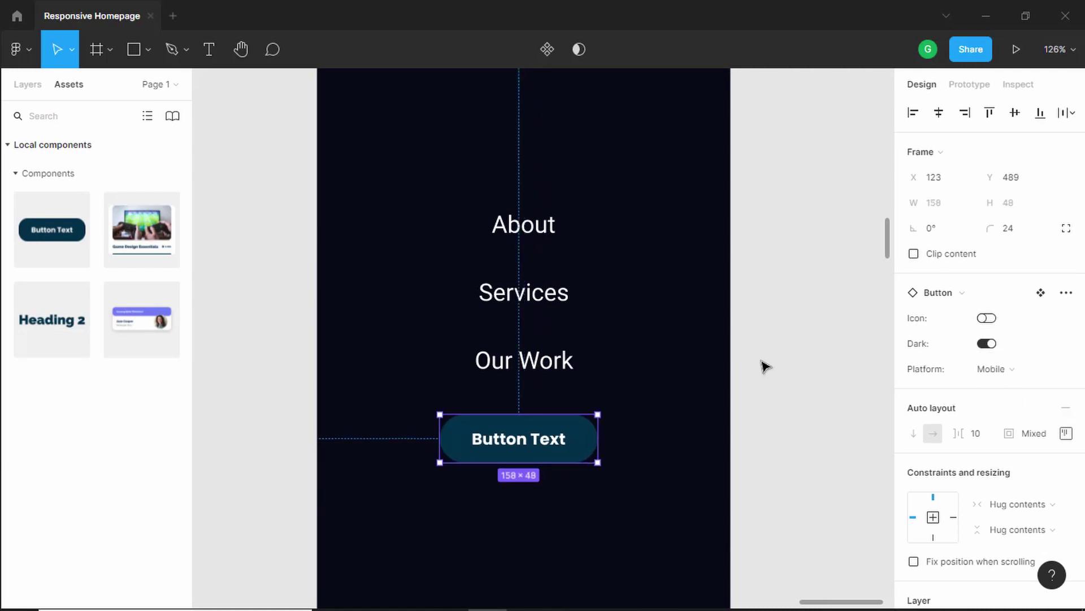
{"action": "left_click", "coordinate": [987, 344]}
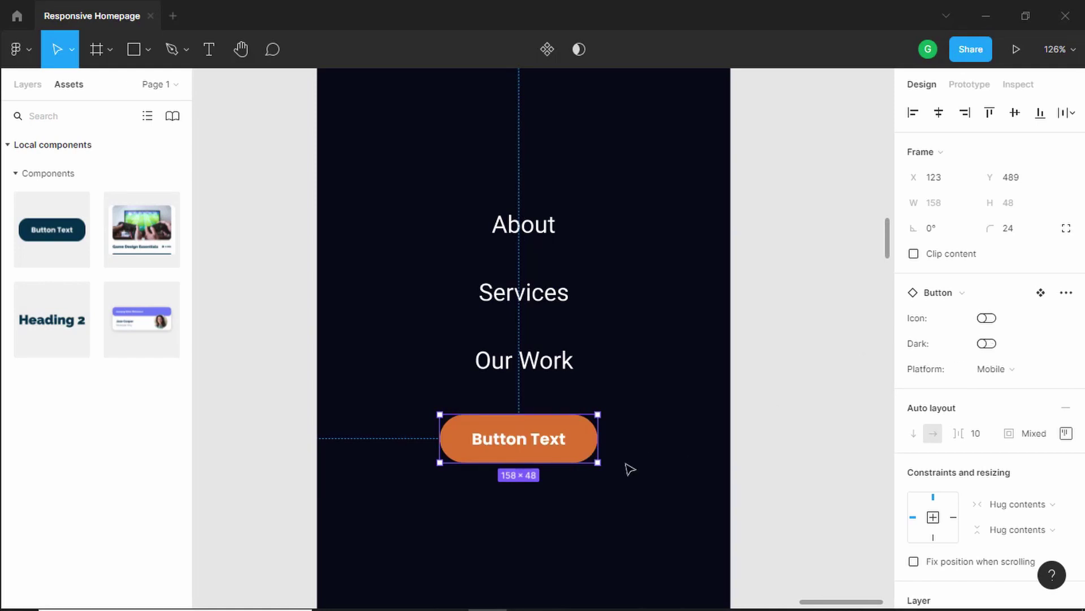
- Change the button's label to "Enrol Now" and center the button horizontally in the frame
{"action": "double_click", "coordinate": [525, 440]}
{"action": "double_click", "coordinate": [524, 440]}
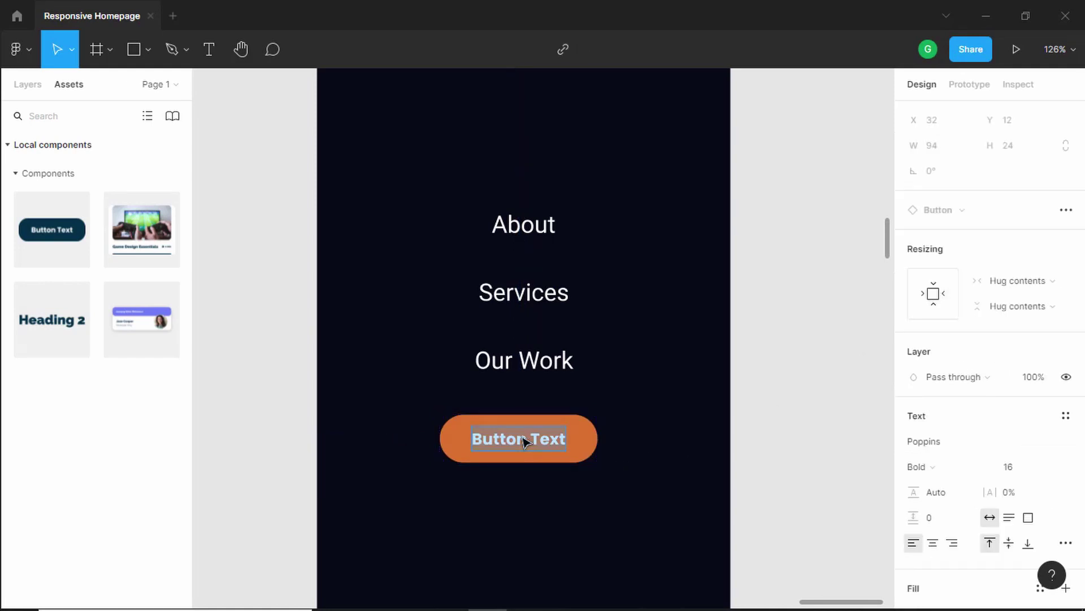
{"action": "type", "text": "Enr"}
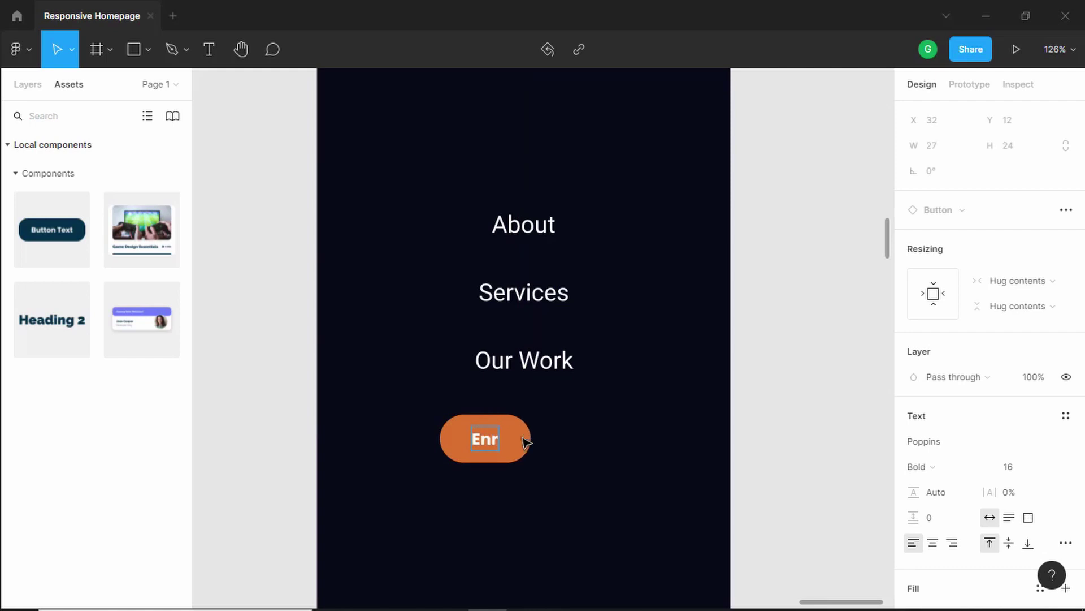
{"action": "type", "text": "ol Now"}
{"action": "key", "text": "Escape"}
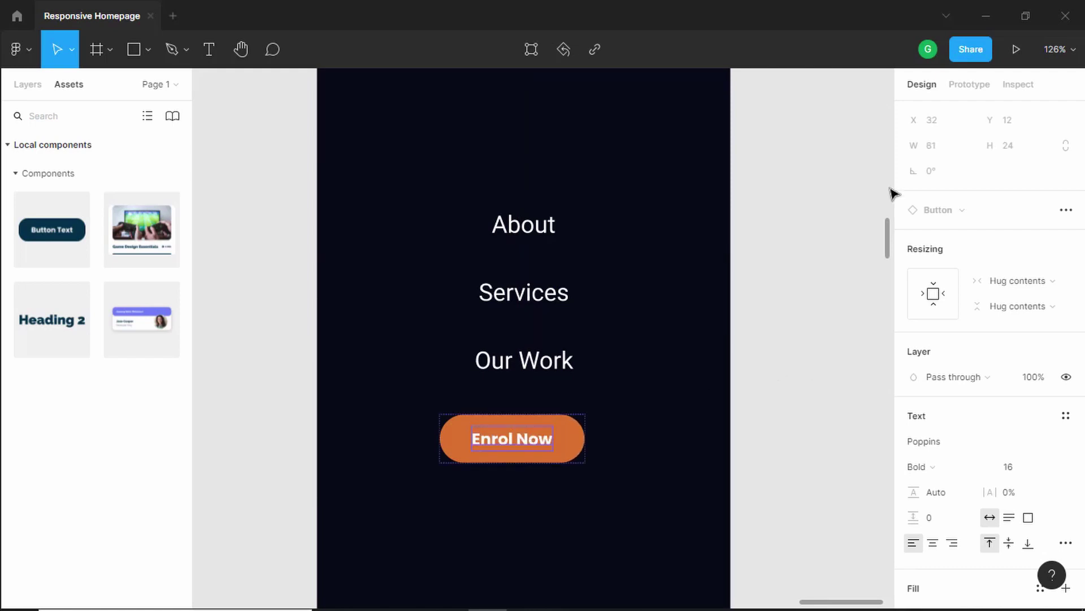
{"action": "key", "text": "Escape"}
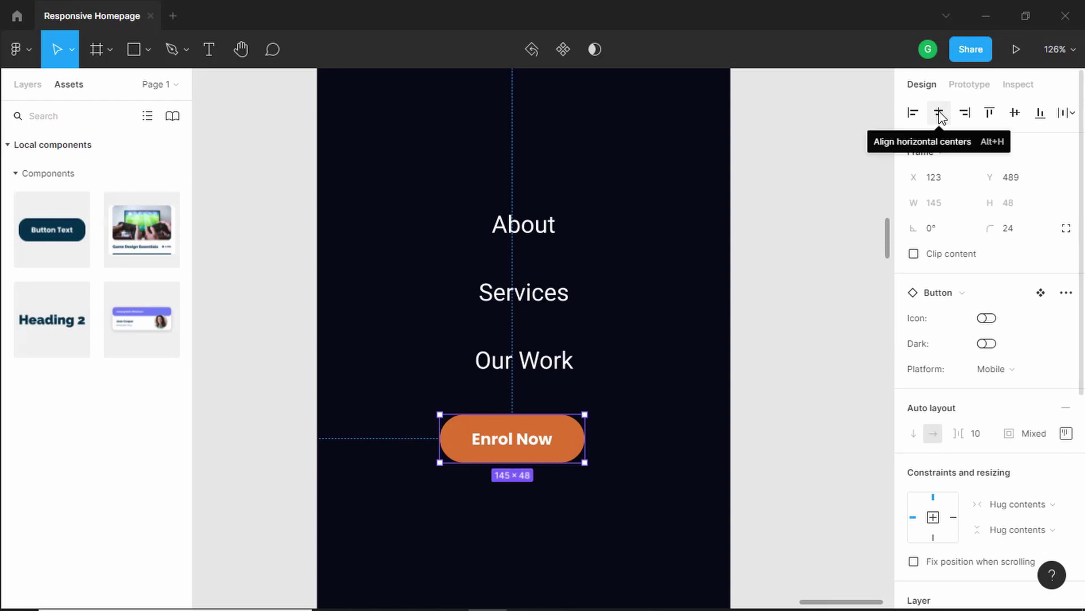
{"action": "left_click", "coordinate": [804, 356]}
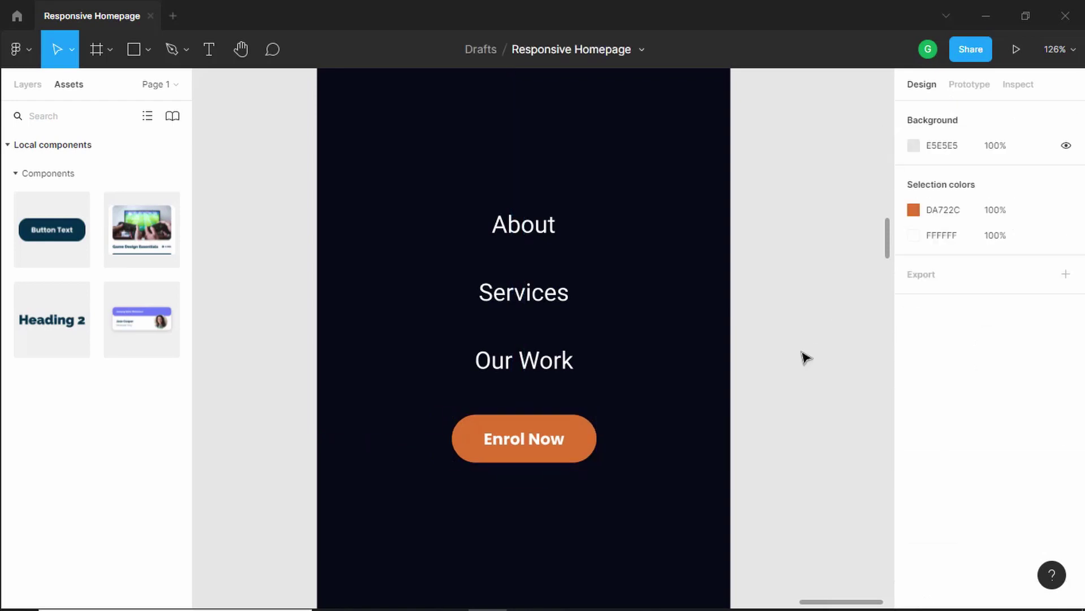
- Group the About, Services and Our Work texts together with the Enrol Now button
{"action": "scroll", "coordinate": [804, 356], "scroll_direction": "down", "scroll_amount": 5}
{"action": "left_click", "coordinate": [680, 296]}
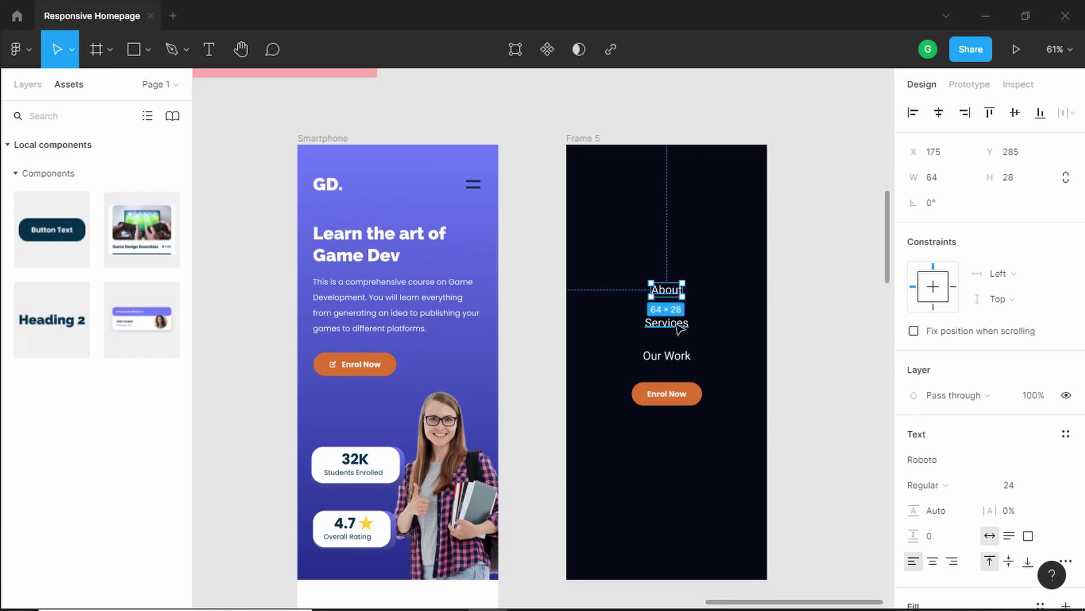
{"action": "left_click", "coordinate": [677, 326], "text": "shift"}
{"action": "left_click", "coordinate": [670, 356], "text": "shift"}
{"action": "left_click", "coordinate": [676, 397], "text": "shift"}
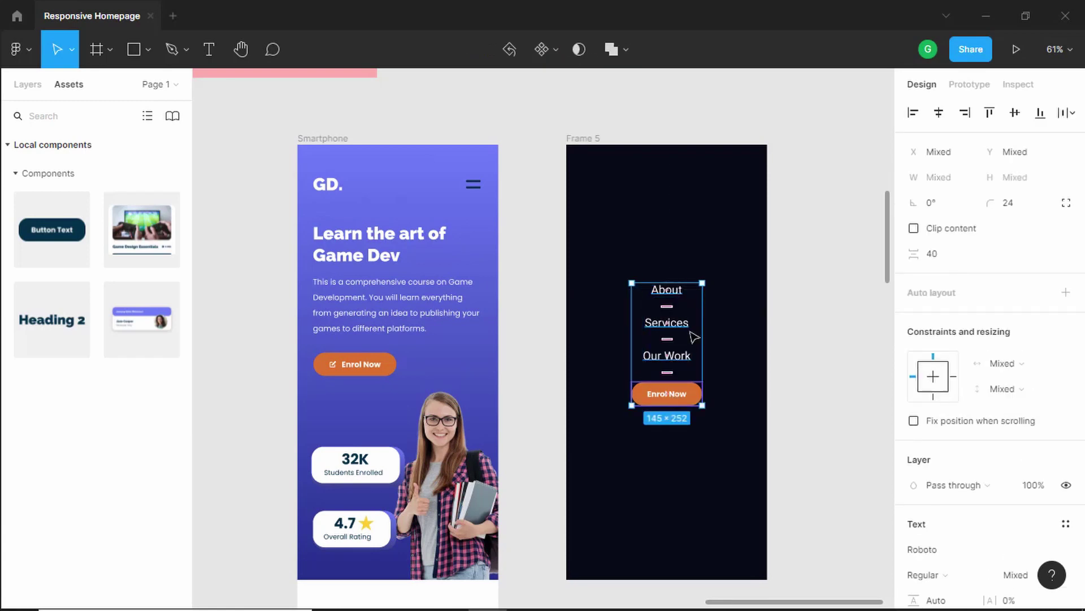
{"action": "key", "text": "ctrl+g"}
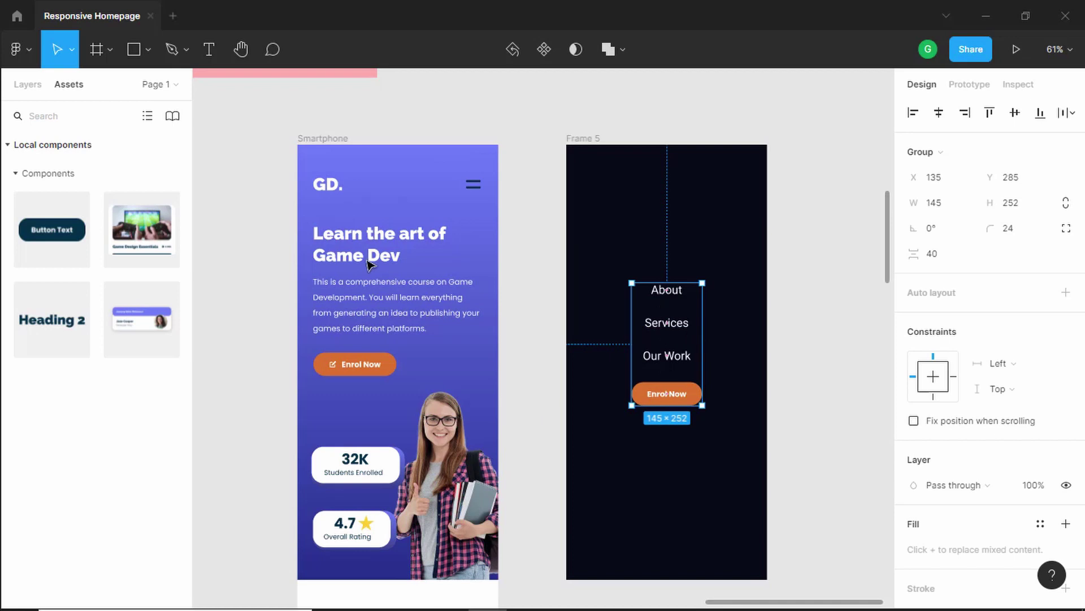
- Rename the new group "Menu Items" and its parent frame "Navigation Menu"
{"action": "left_click", "coordinate": [27, 84]}
{"action": "double_click", "coordinate": [96, 138]}
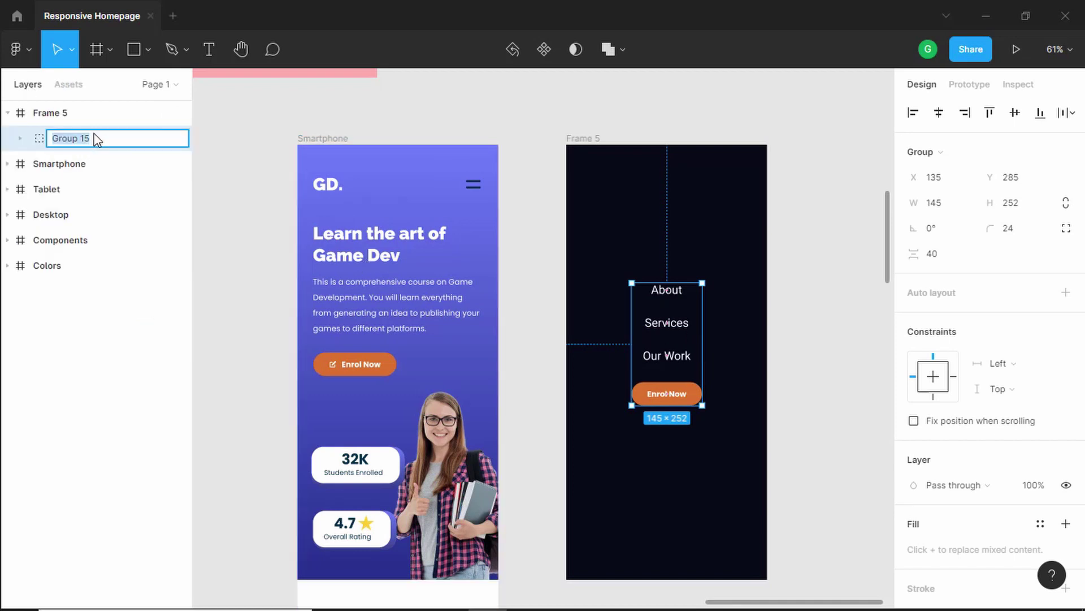
{"action": "type", "text": "Menu Items"}
{"action": "double_click", "coordinate": [85, 114]}
{"action": "type", "text": "Na"}
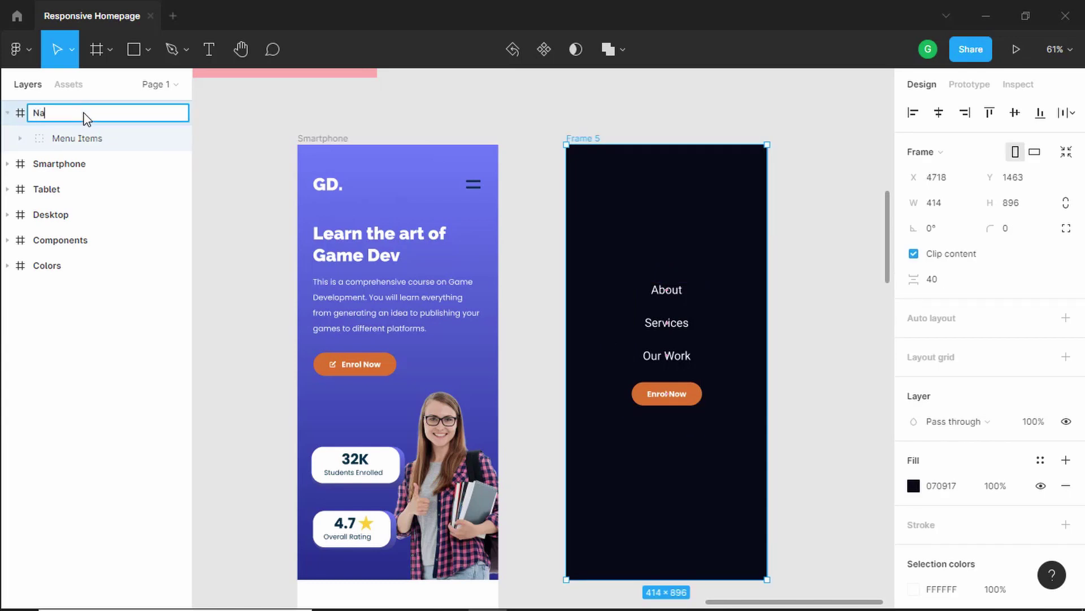
{"action": "type", "text": "vigation Menu"}
{"action": "key", "text": "Return"}
{"action": "key", "text": "Escape"}
- Insert the plain outline X icon from the Heroicons plugin over the upper area of the Navigation Menu frame
{"action": "scroll", "coordinate": [629, 272], "scroll_direction": "up", "scroll_amount": 2}
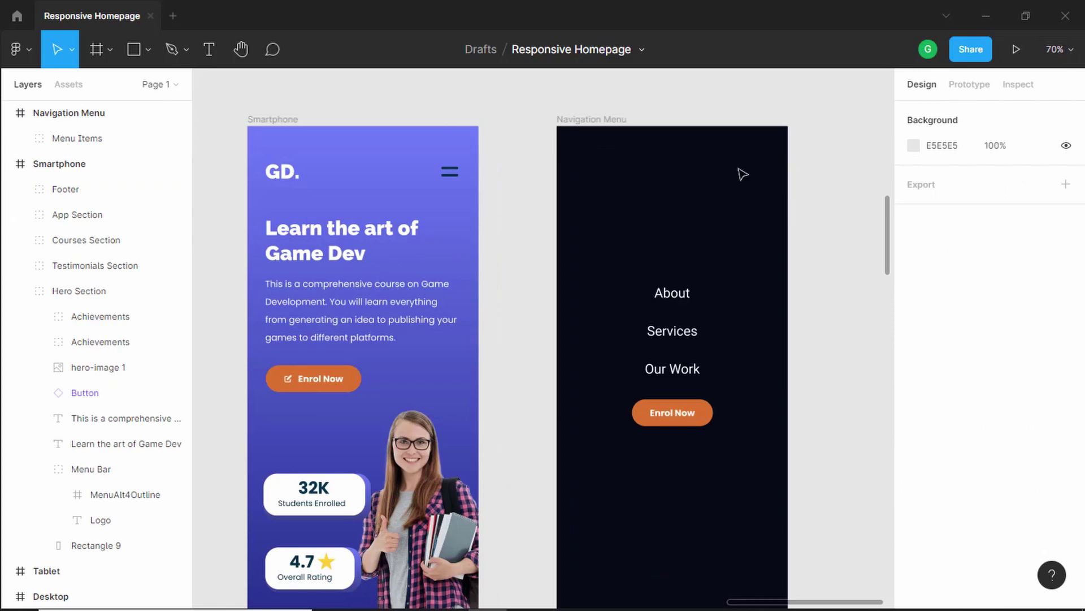
{"action": "scroll", "coordinate": [817, 226], "scroll_direction": "up", "scroll_amount": 1}
{"action": "right_click", "coordinate": [815, 204]}
{"action": "mouse_move", "coordinate": [838, 308]}
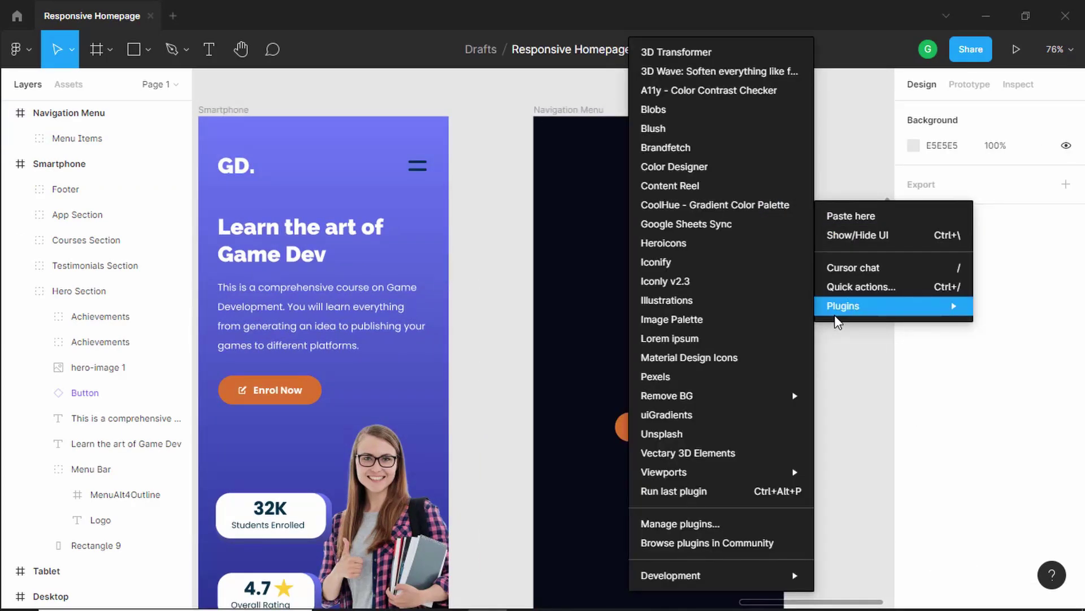
{"action": "left_click", "coordinate": [722, 247]}
{"action": "scroll", "coordinate": [860, 322], "scroll_direction": "down", "scroll_amount": 5}
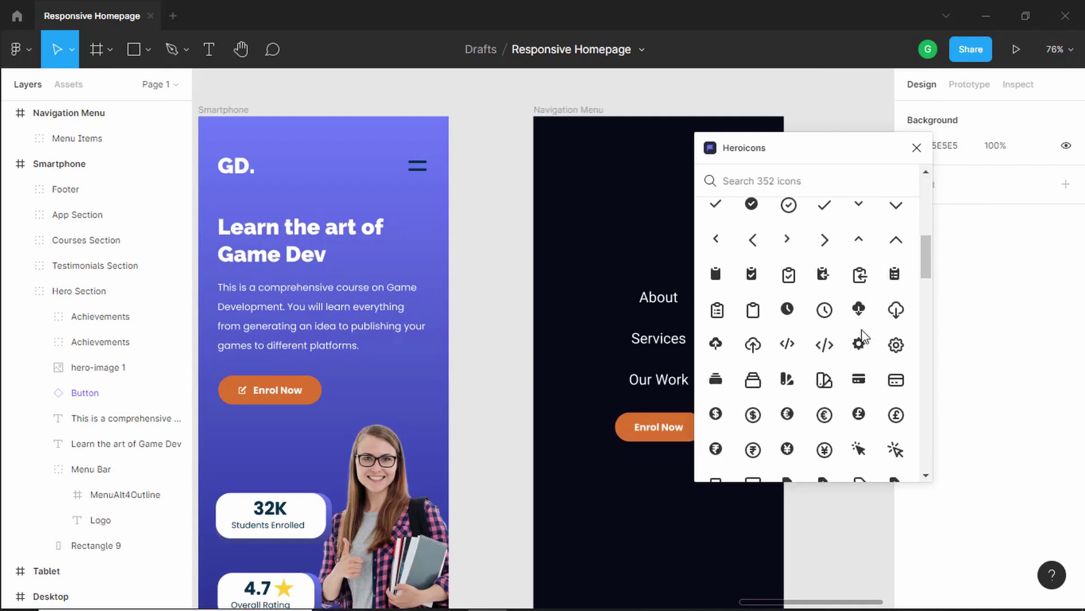
{"action": "scroll", "coordinate": [864, 335], "scroll_direction": "down", "scroll_amount": 10}
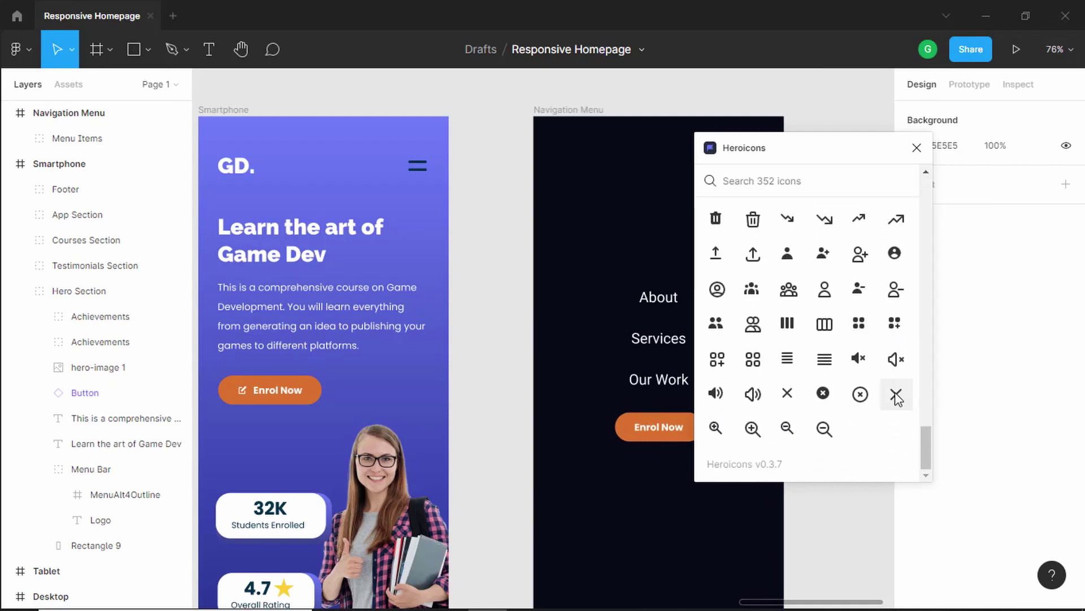
{"action": "left_click_drag", "start_coordinate": [898, 398], "coordinate": [624, 206]}
{"action": "left_click", "coordinate": [917, 148]}
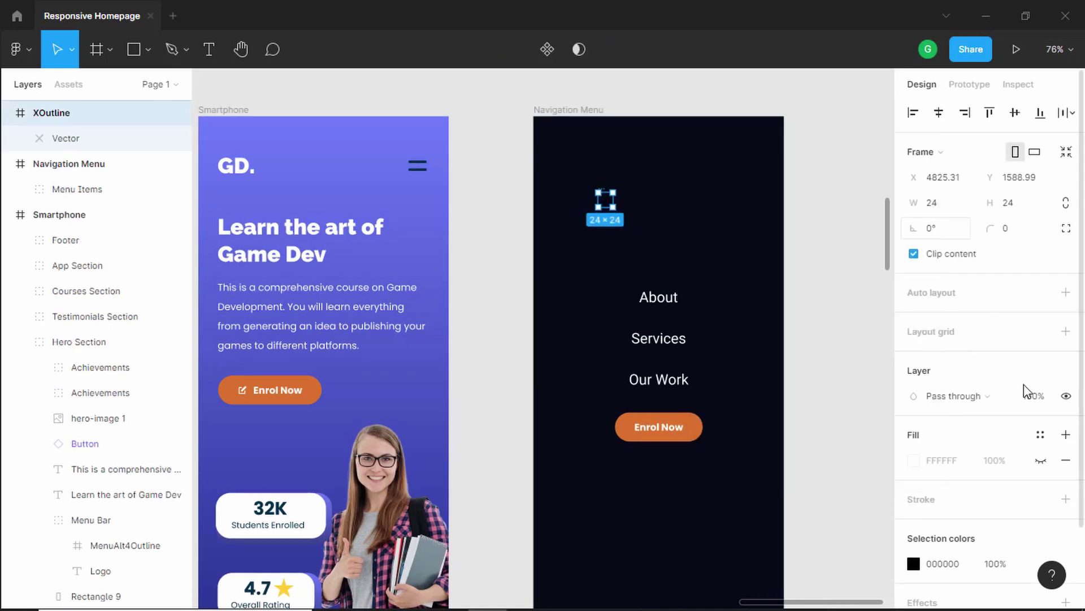
- Set the X icon's color to white, FFFFFF
{"action": "scroll", "coordinate": [927, 481], "scroll_direction": "down", "scroll_amount": 3}
{"action": "left_click", "coordinate": [914, 471]}
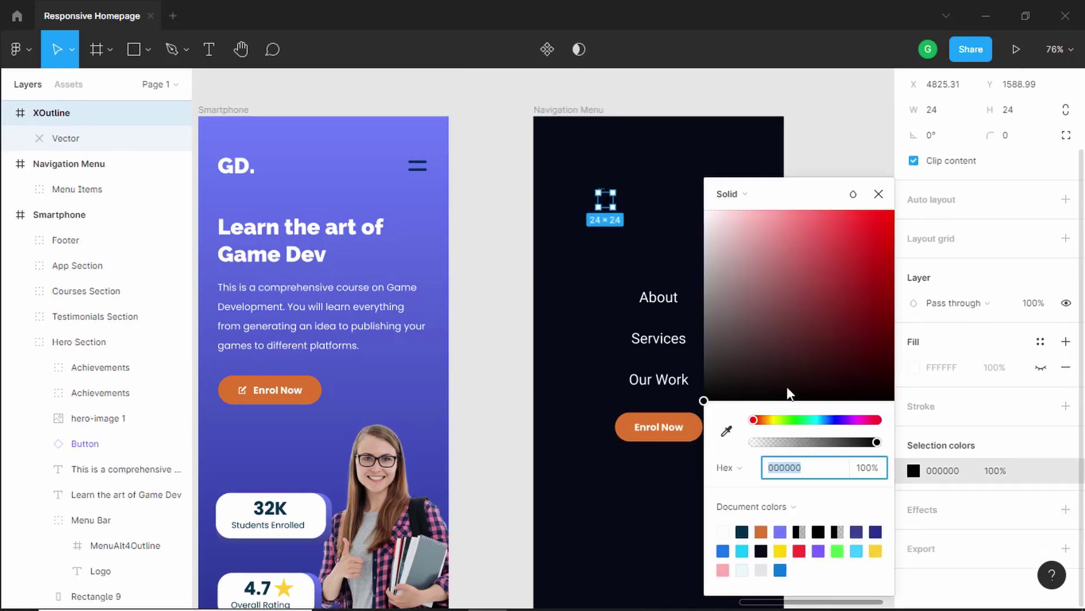
{"action": "left_click_drag", "start_coordinate": [748, 292], "coordinate": [612, 151]}
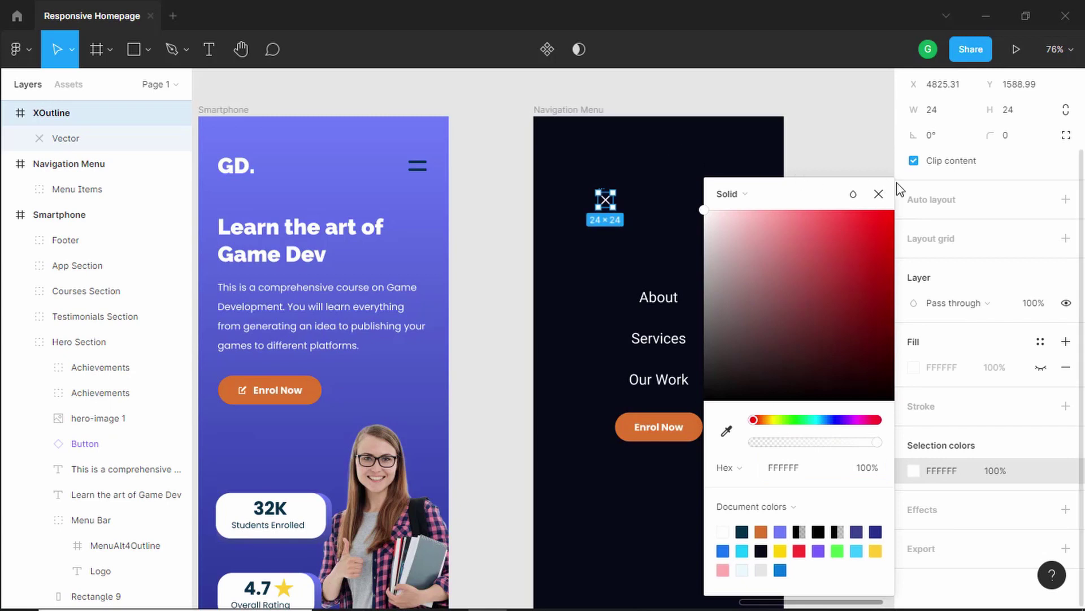
{"action": "left_click", "coordinate": [880, 194]}
- Resize the hamburger icon in the Smartphone frame to 40 × 40 with its proportions constrained
{"action": "scroll", "coordinate": [632, 194], "scroll_direction": "up", "scroll_amount": 5}
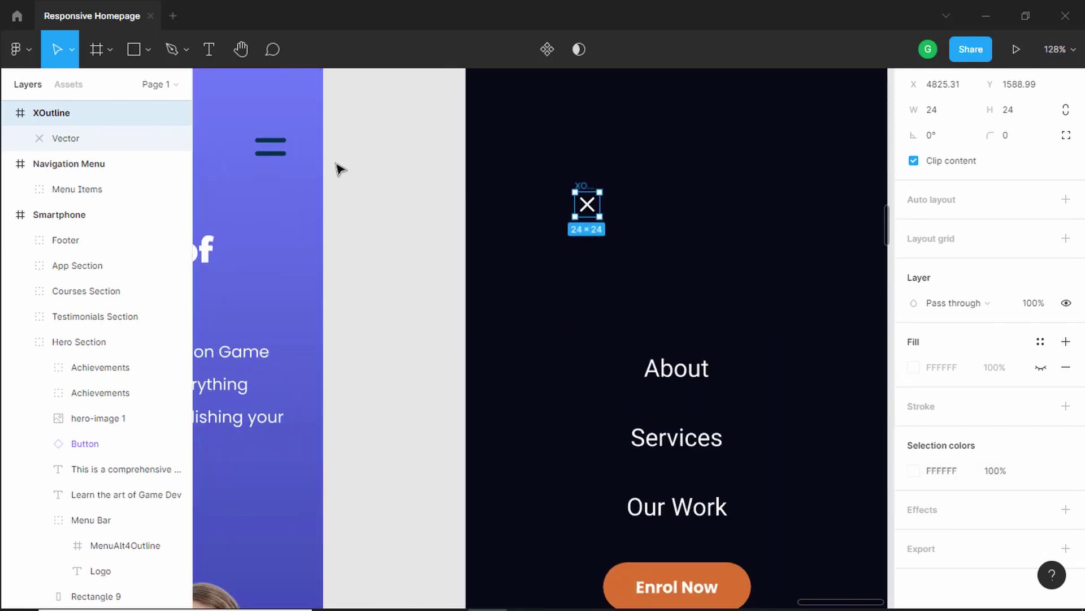
{"action": "left_click", "coordinate": [270, 153]}
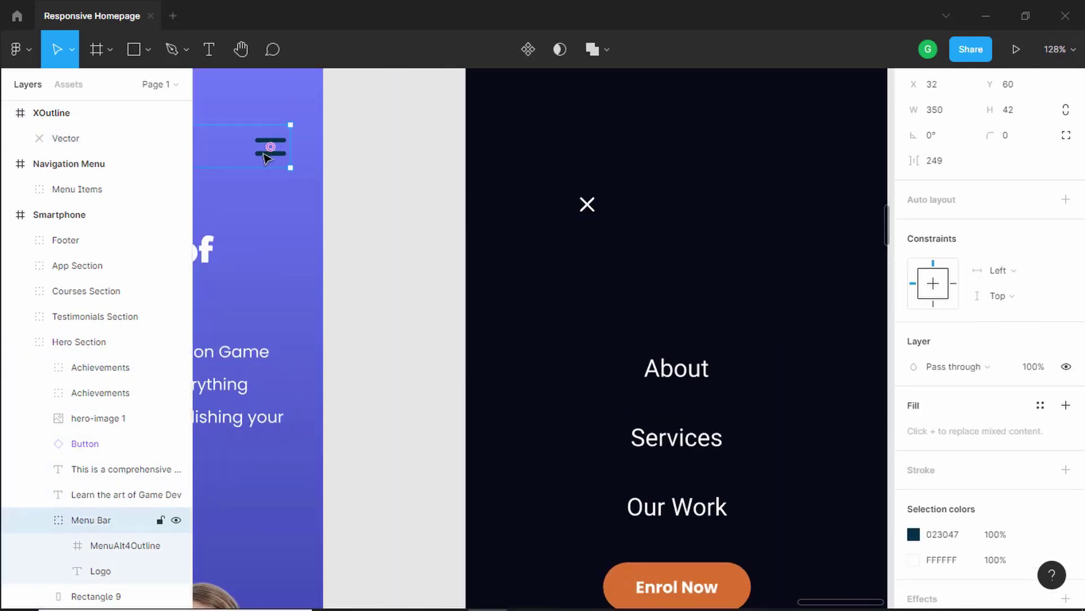
{"action": "left_click", "coordinate": [277, 160]}
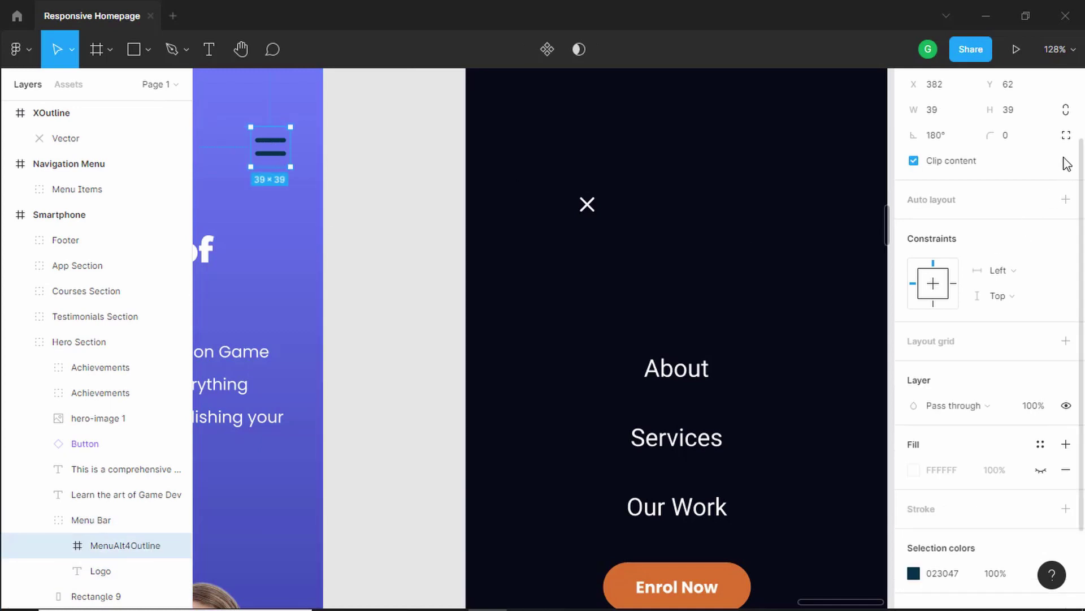
{"action": "left_click", "coordinate": [1062, 110]}
{"action": "left_click", "coordinate": [1026, 111]}
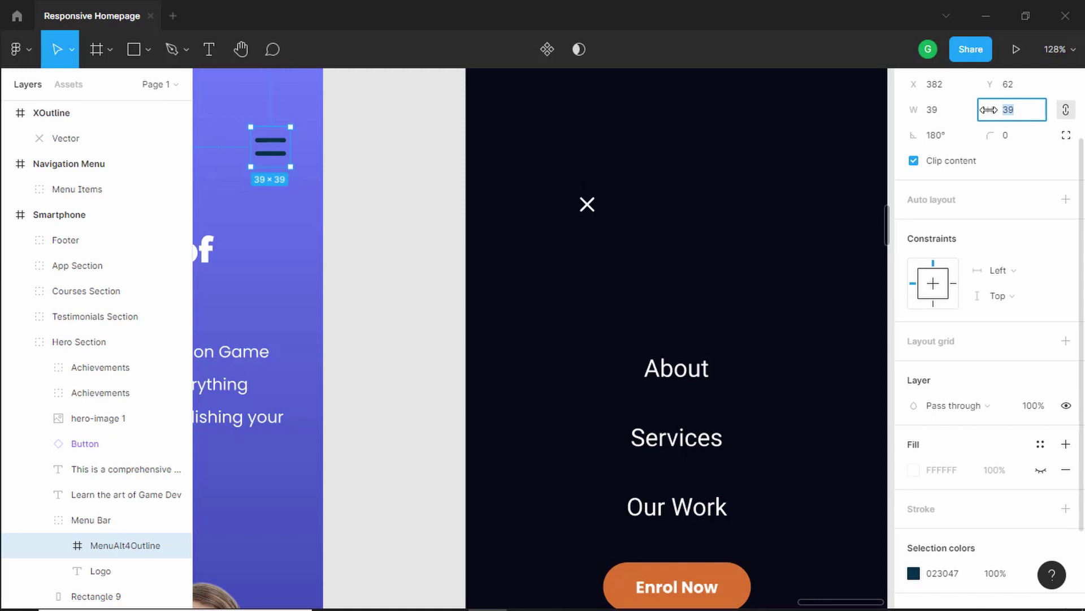
{"action": "type", "text": "40"}
{"action": "key", "text": "Return"}
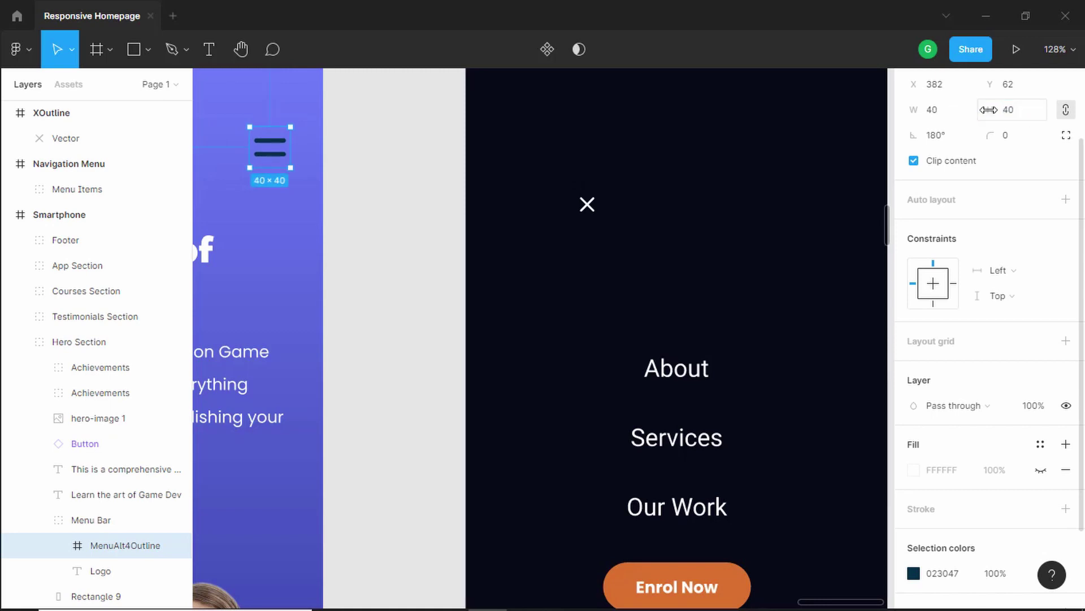
- Enlarge the whole X icon frame with the Scale tool and set its size to 40 × 40
{"action": "left_click", "coordinate": [587, 204]}
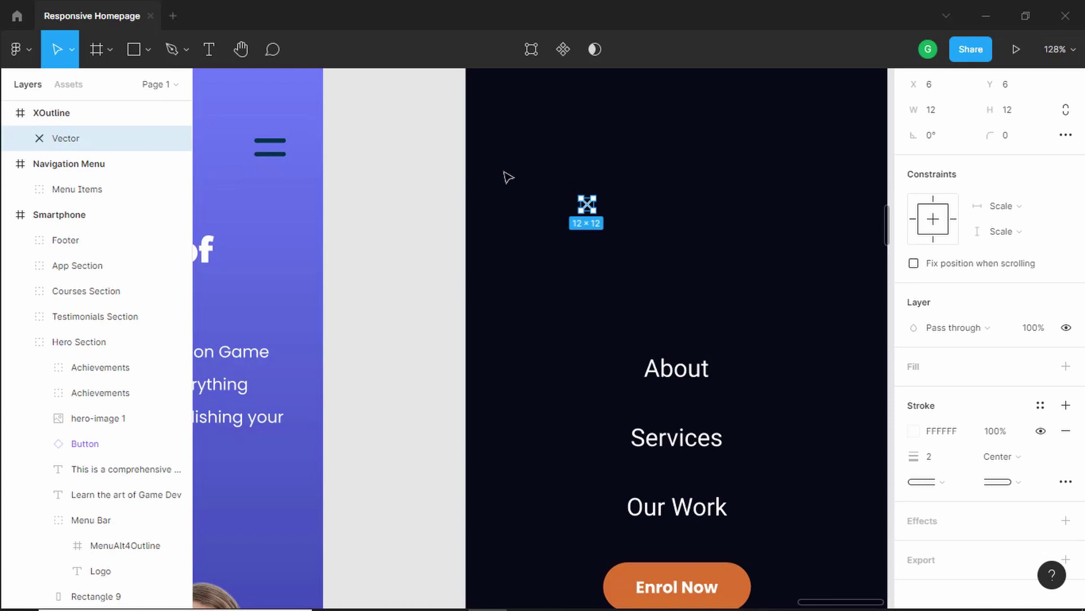
{"action": "left_click", "coordinate": [439, 214]}
{"action": "left_click", "coordinate": [586, 205]}
{"action": "left_click", "coordinate": [72, 50]}
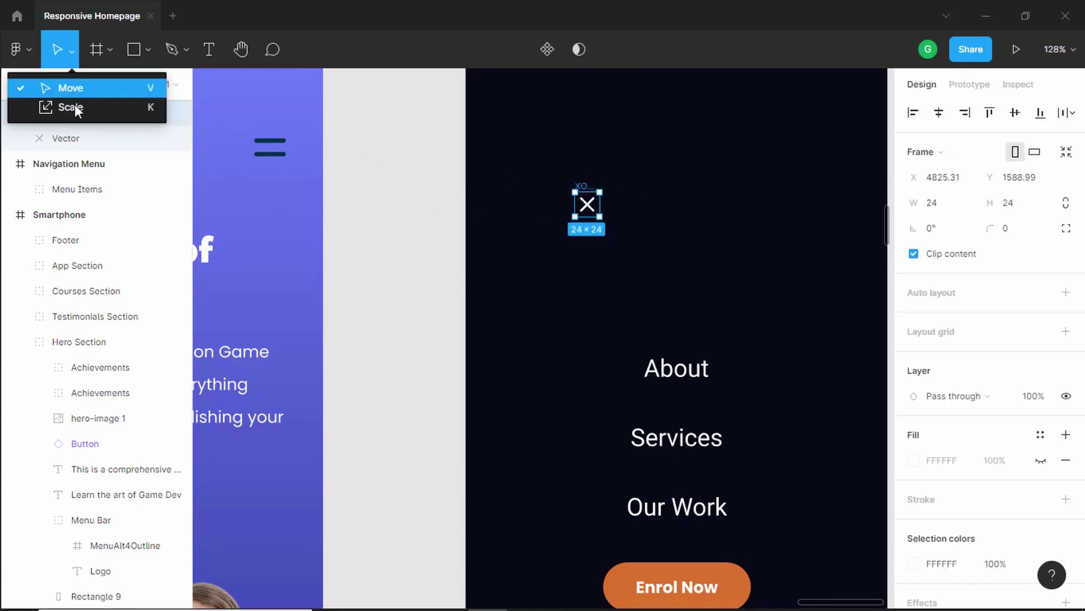
{"action": "left_click", "coordinate": [102, 111]}
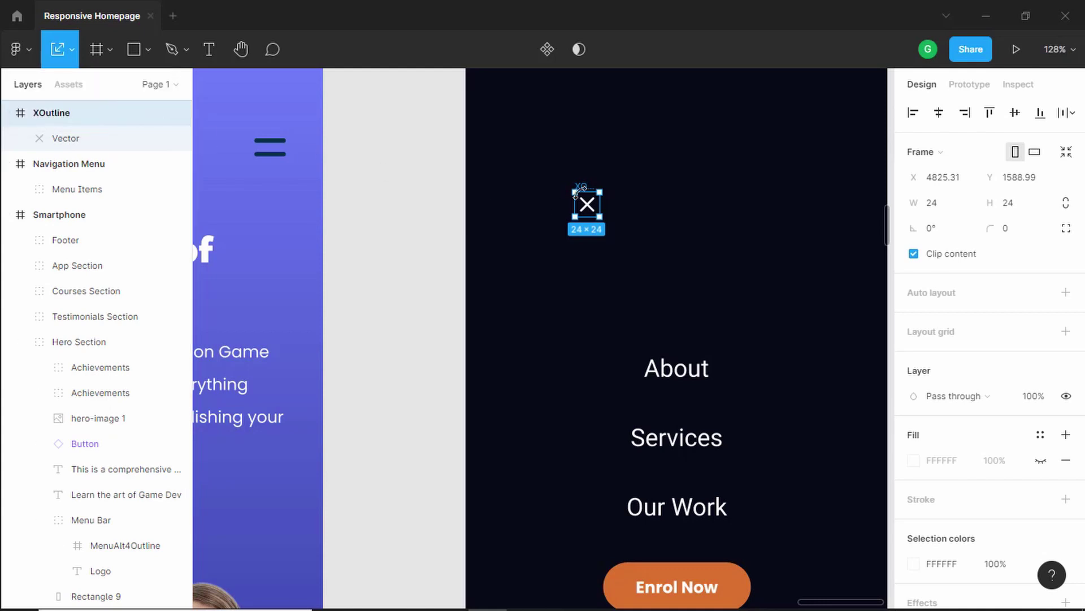
{"action": "left_click_drag", "start_coordinate": [599, 192], "coordinate": [609, 185]}
{"action": "left_click_drag", "start_coordinate": [611, 183], "coordinate": [619, 177]}
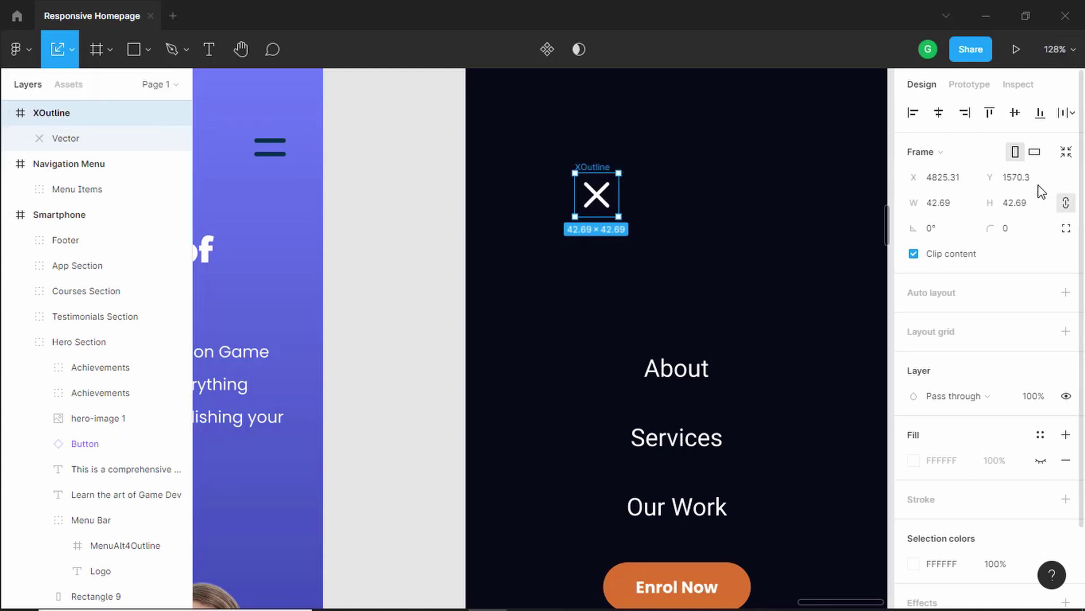
{"action": "left_click", "coordinate": [1033, 204]}
{"action": "type", "text": "40"}
{"action": "key", "text": "Return"}
{"action": "scroll", "coordinate": [713, 206], "scroll_direction": "down", "scroll_amount": 3}
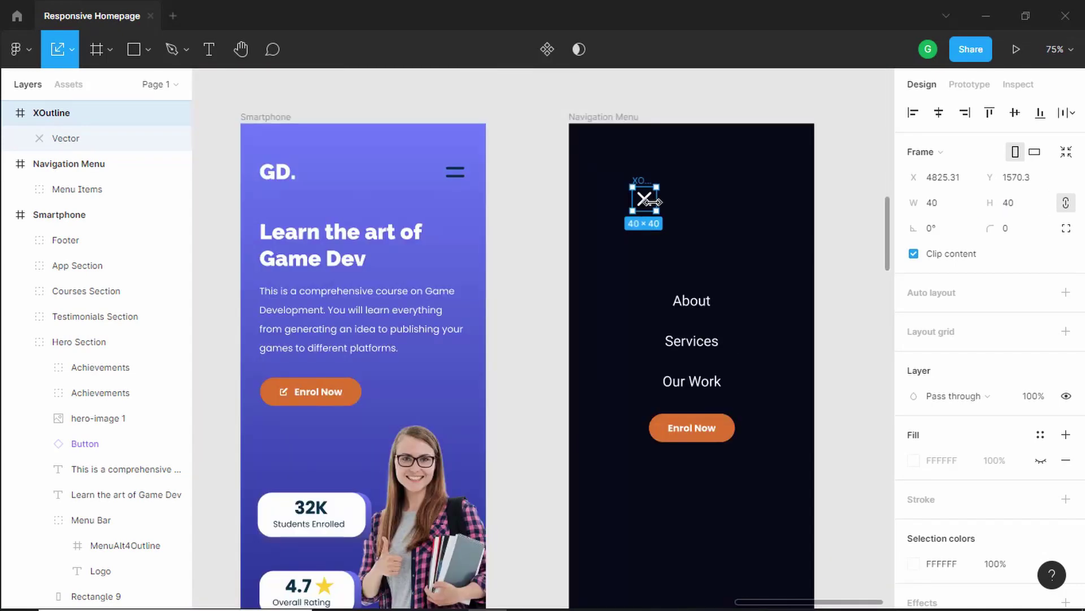
- Place the X icon in the Navigation Menu frame's upper-right corner, 60 px from the top edge and about 33 px from the right edge
{"action": "left_click_drag", "start_coordinate": [650, 208], "coordinate": [786, 189]}
{"action": "scroll", "coordinate": [844, 129], "scroll_direction": "up", "scroll_amount": 4}
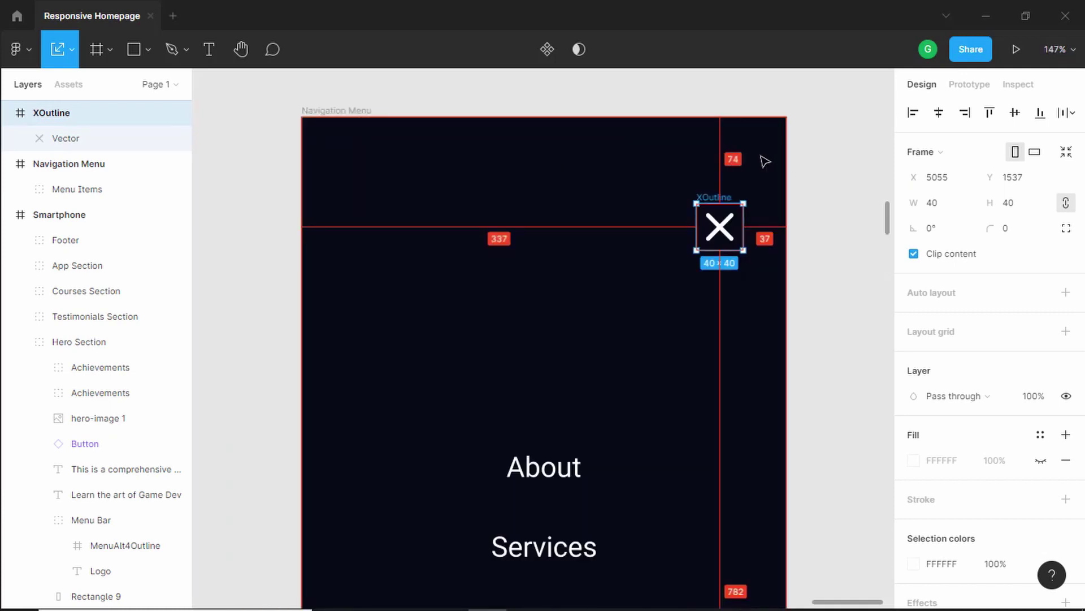
{"action": "key", "text": "Up"}
{"action": "key", "text": "Up"}
{"action": "key", "text": "Up"}
{"action": "key", "text": "Up"}
{"action": "key", "text": "Up"}
{"action": "key", "text": "Up"}
{"action": "key", "text": "Up"}
{"action": "key", "text": "Up"}
{"action": "key", "text": "Up"}
{"action": "key", "text": "Up"}
{"action": "key", "text": "Up"}
{"action": "key", "text": "Up"}
{"action": "key", "text": "Up"}
{"action": "key", "text": "Up"}
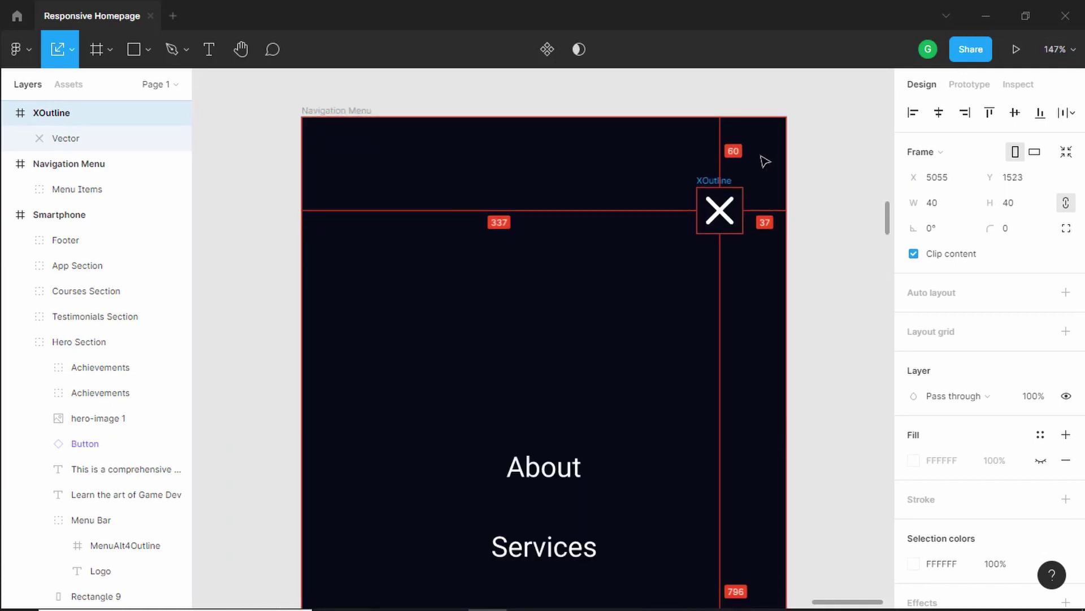
{"action": "key", "text": "Right"}
{"action": "key", "text": "Right"}
{"action": "key", "text": "Right"}
{"action": "key", "text": "Right"}
{"action": "key", "text": "Right"}
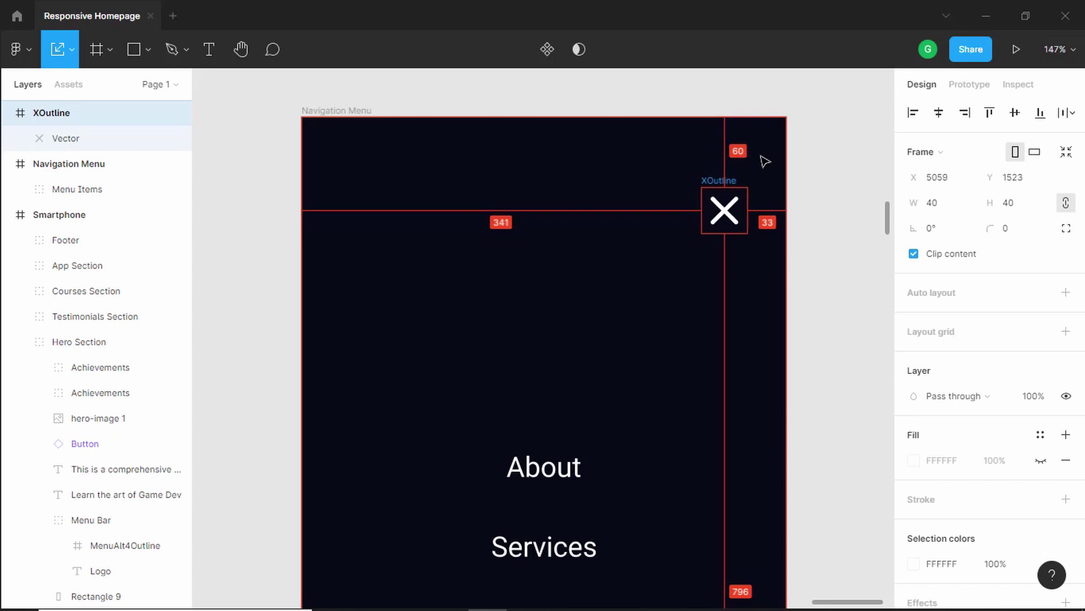
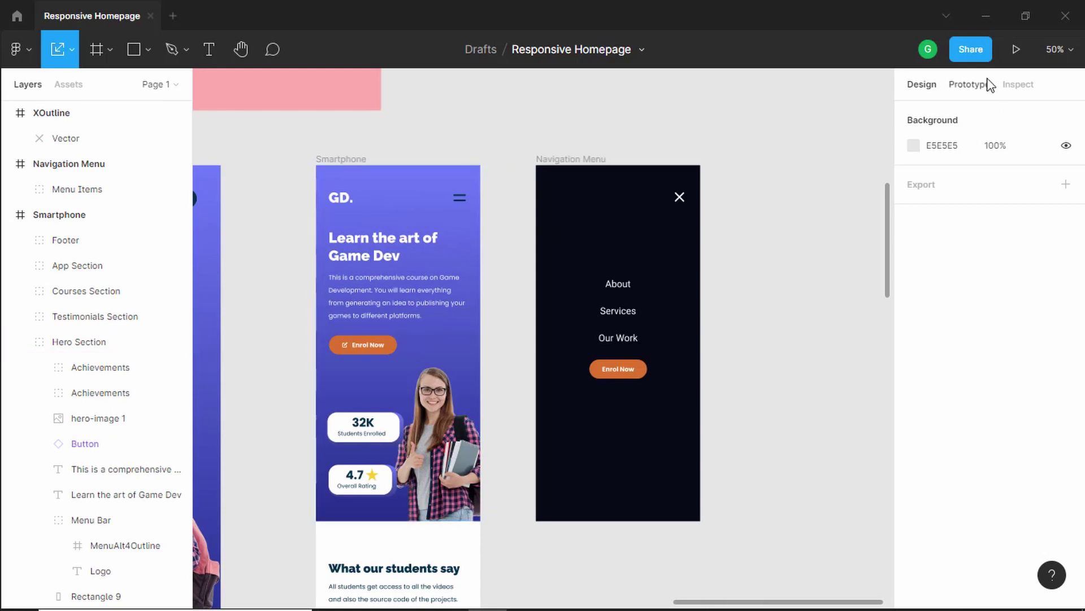
- Create a prototype connection from the hamburger icon in the Smartphone frame to the Navigation Menu frame
{"action": "left_click", "coordinate": [972, 87]}
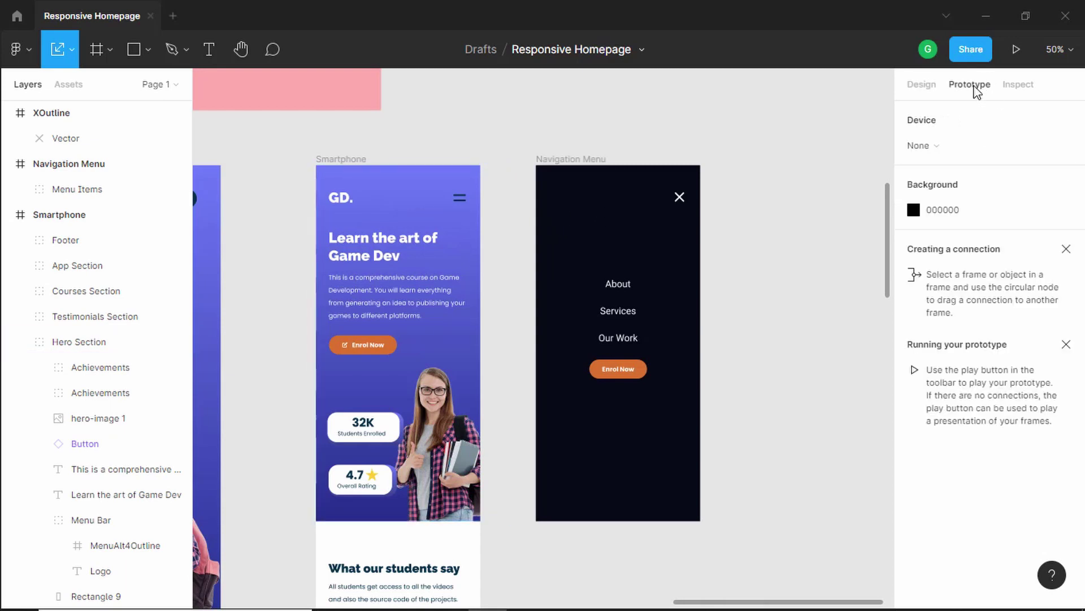
{"action": "double_click", "coordinate": [462, 198]}
{"action": "double_click", "coordinate": [461, 201]}
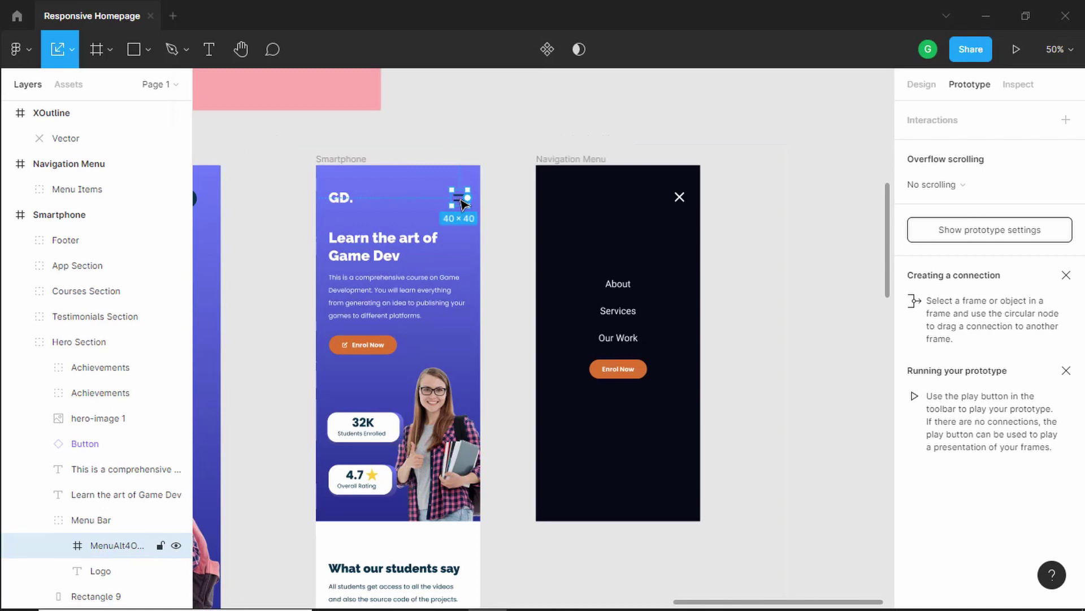
{"action": "scroll", "coordinate": [462, 202], "scroll_direction": "up", "scroll_amount": 2}
{"action": "key", "text": "v"}
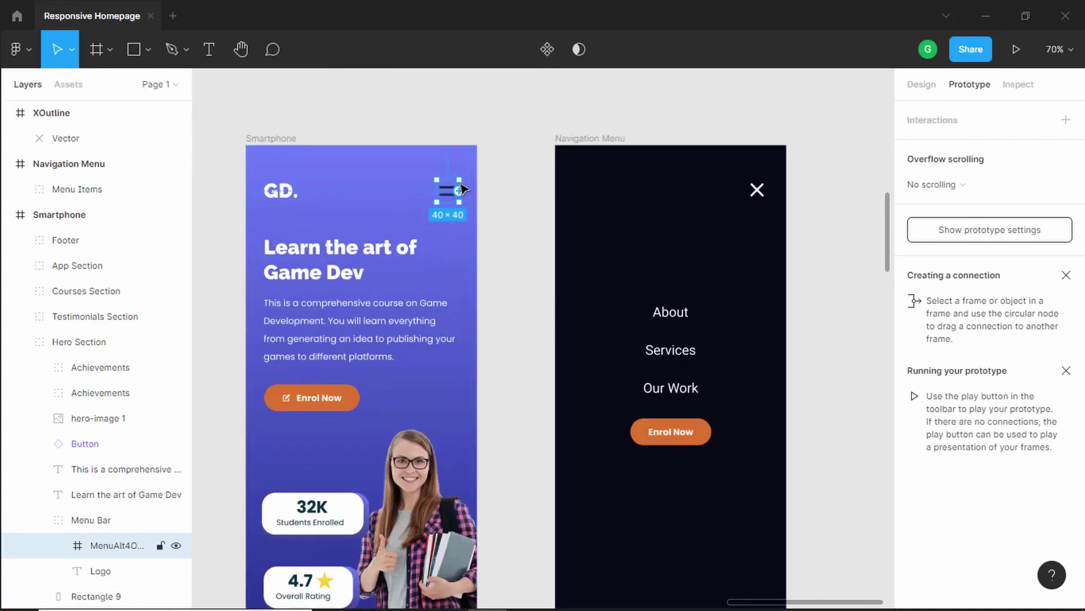
{"action": "left_click_drag", "start_coordinate": [459, 192], "coordinate": [615, 192]}
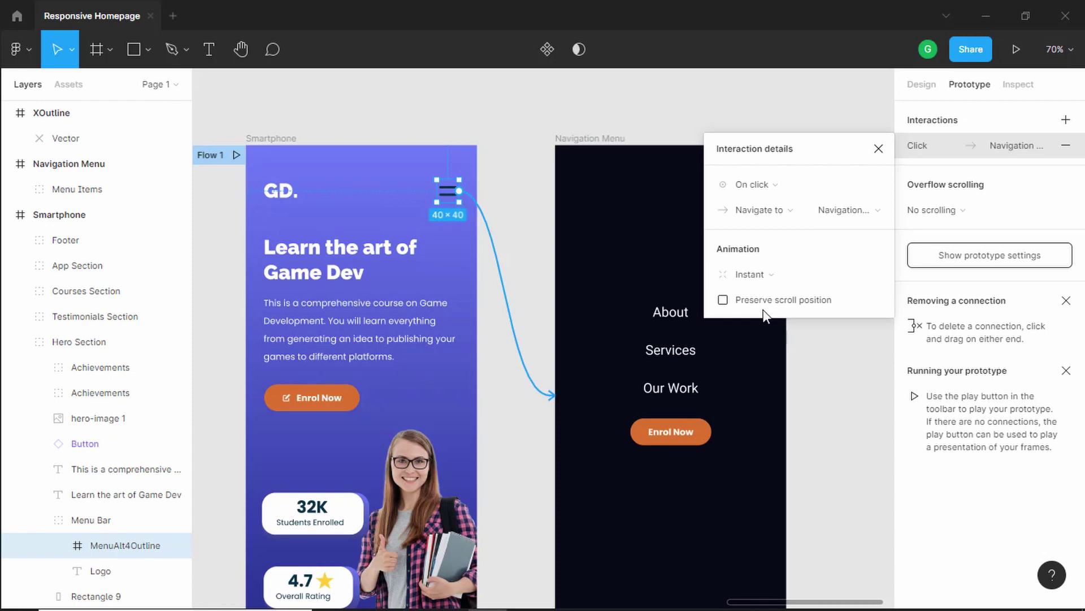
- Set the hamburger icon's on-click interaction to open the Navigation Menu as an overlay, keeping its position Centered
{"action": "left_click", "coordinate": [791, 210]}
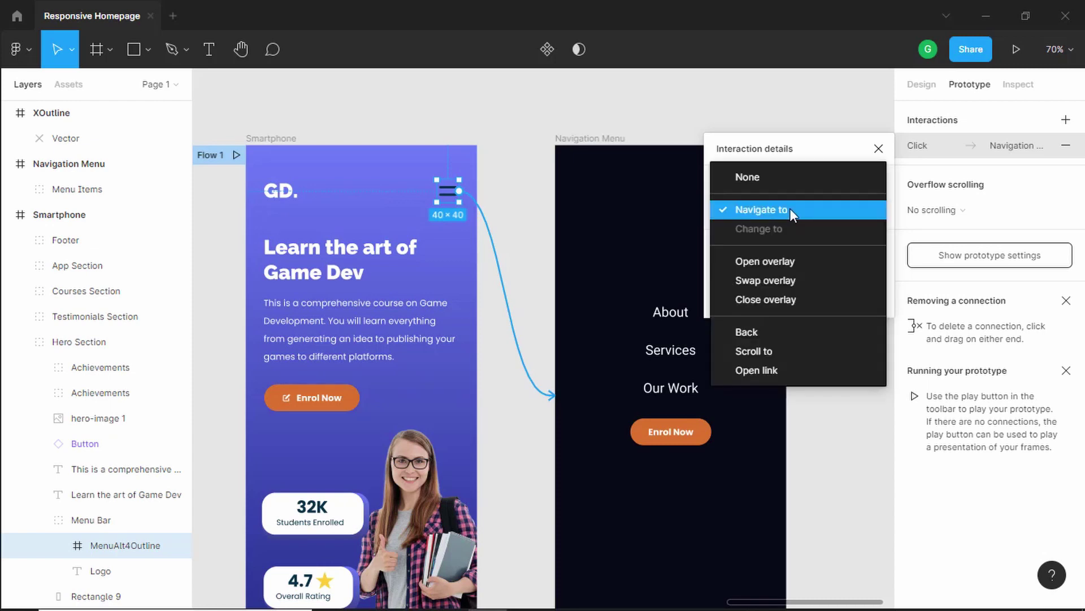
{"action": "left_click", "coordinate": [803, 266]}
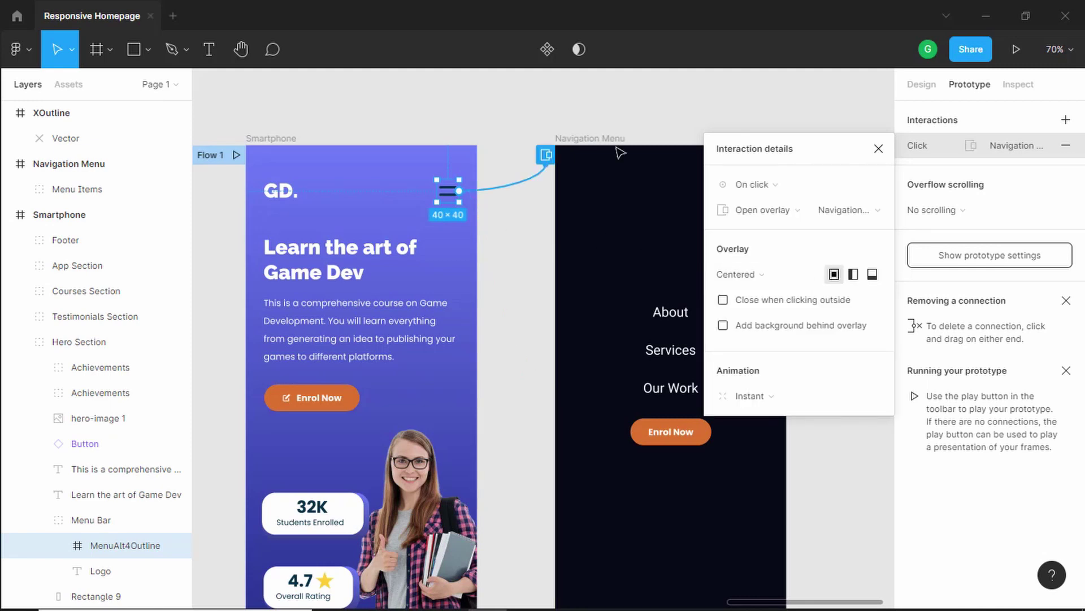
{"action": "left_click_drag", "start_coordinate": [812, 156], "coordinate": [862, 138]}
{"action": "left_click", "coordinate": [772, 259]}
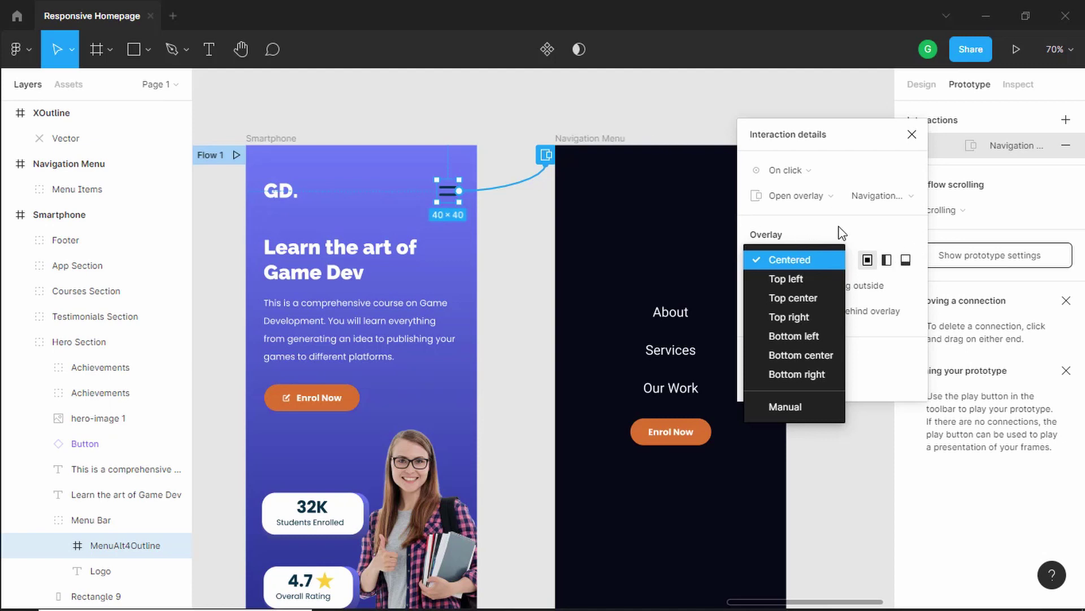
{"action": "left_click", "coordinate": [842, 232]}
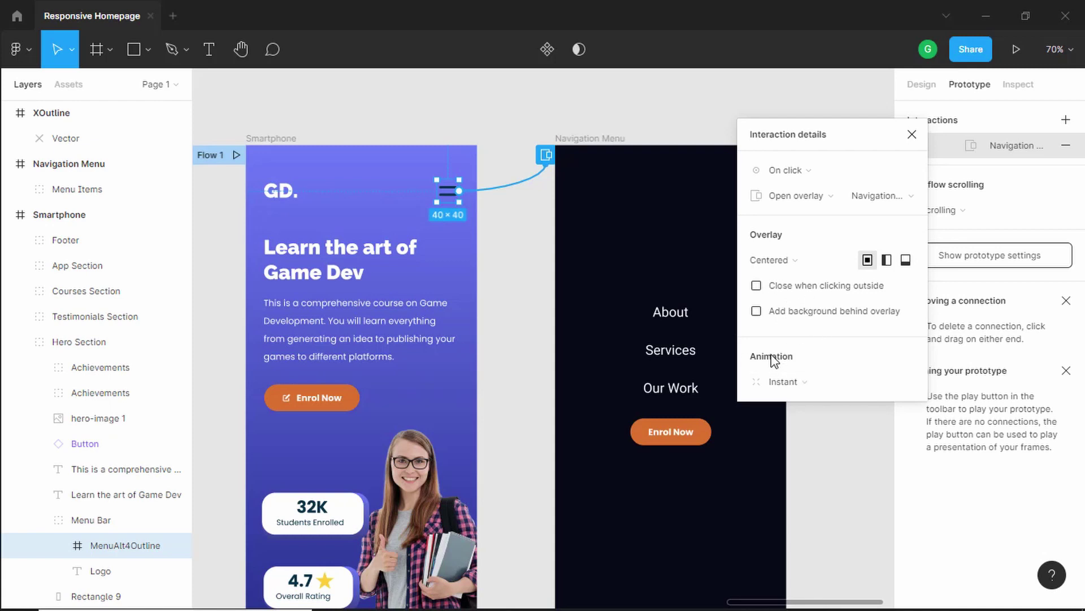
- Set the overlay's opening animation to Move in with Ease out easing and close the interaction details
{"action": "left_click", "coordinate": [845, 380]}
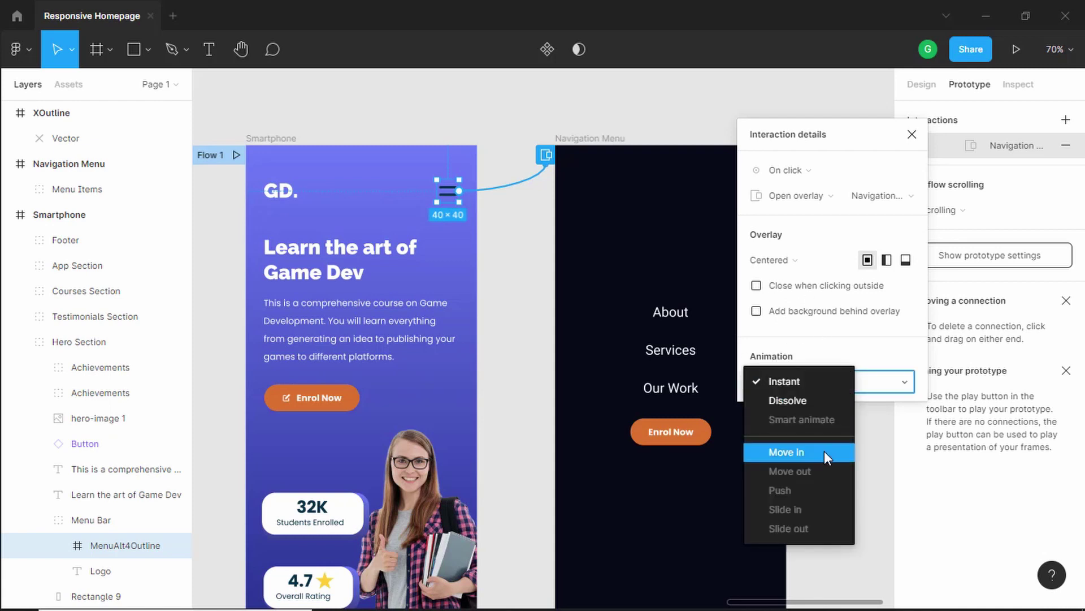
{"action": "left_click", "coordinate": [824, 452]}
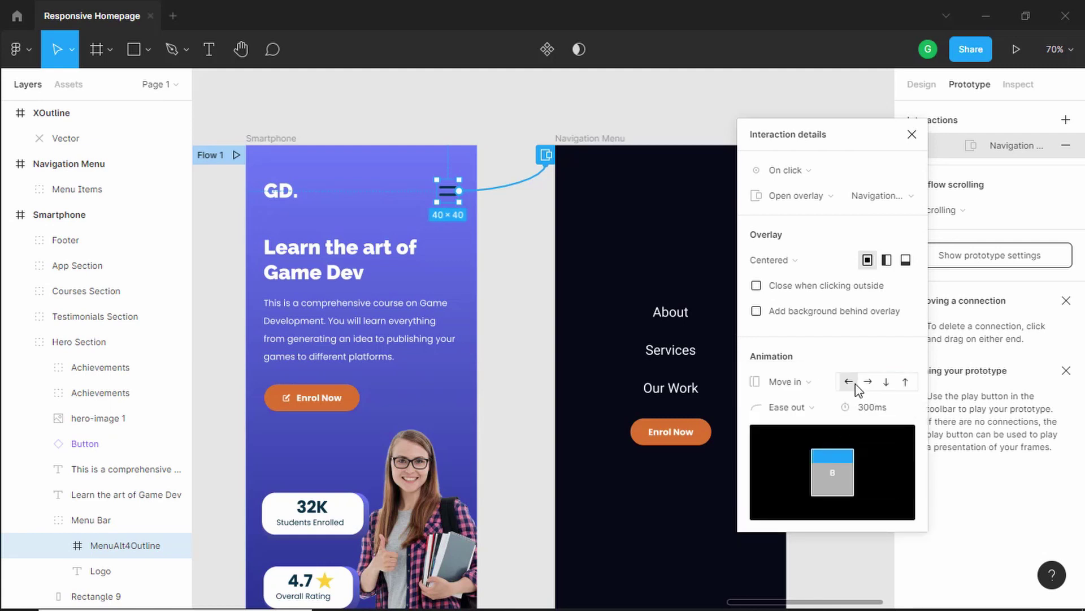
{"action": "left_click", "coordinate": [803, 408]}
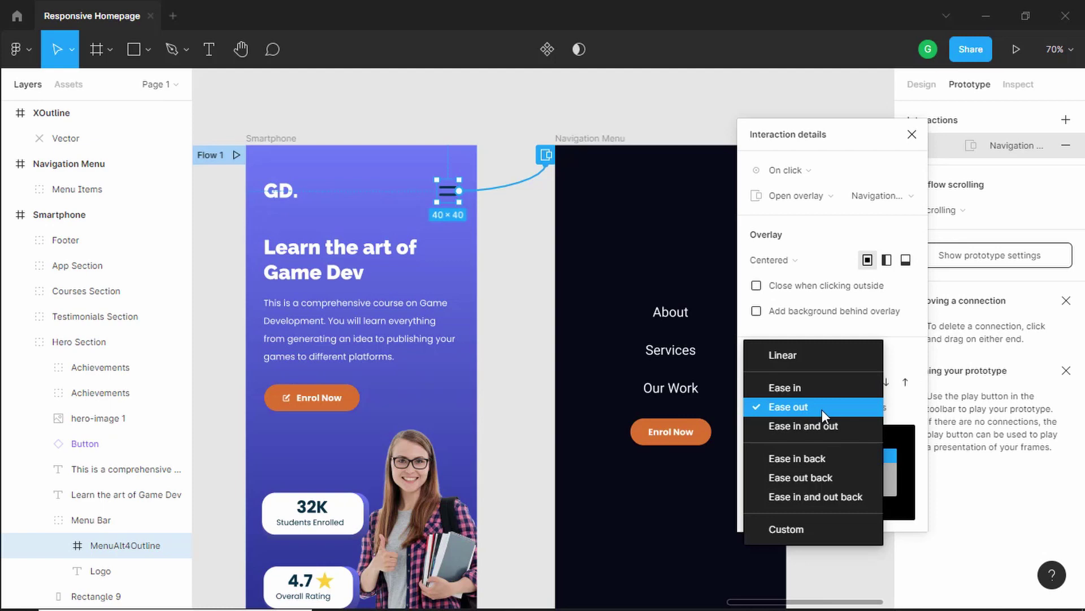
{"action": "left_click", "coordinate": [822, 410]}
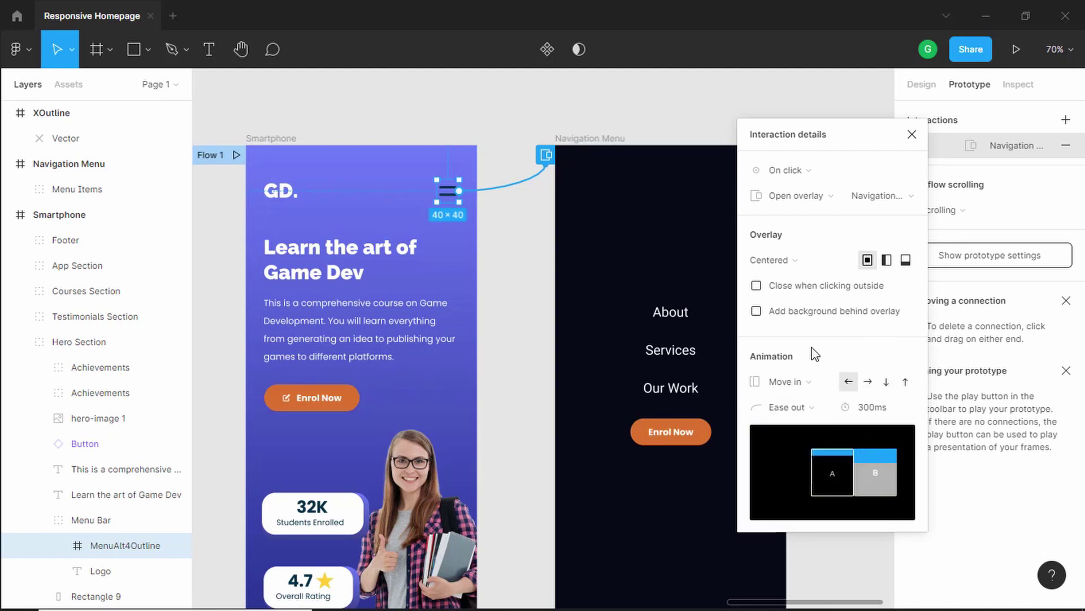
{"action": "left_click_drag", "start_coordinate": [914, 138], "coordinate": [927, 163]}
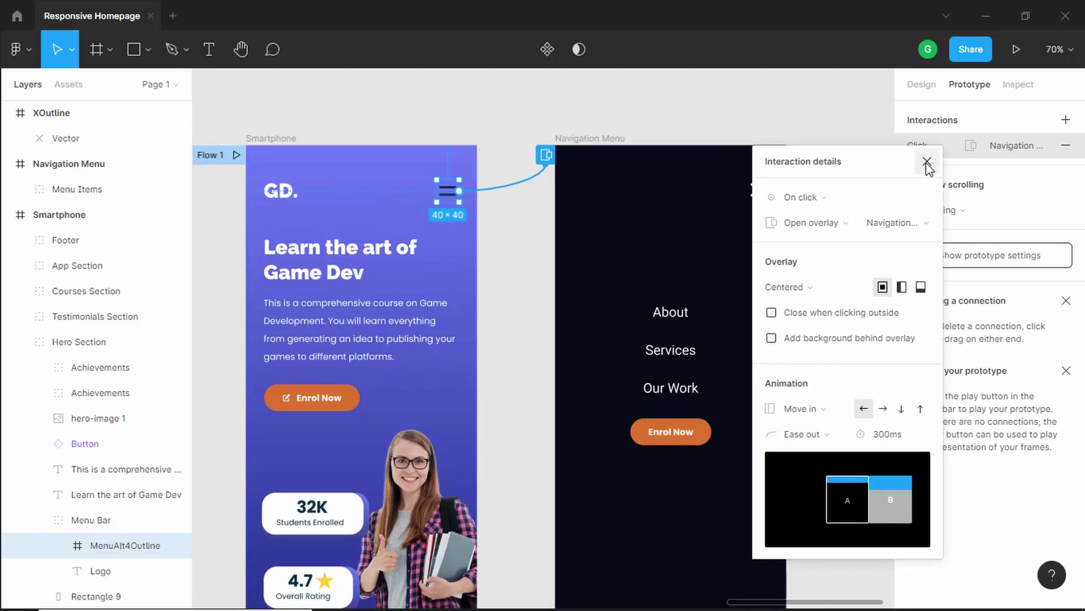
{"action": "left_click", "coordinate": [927, 163]}
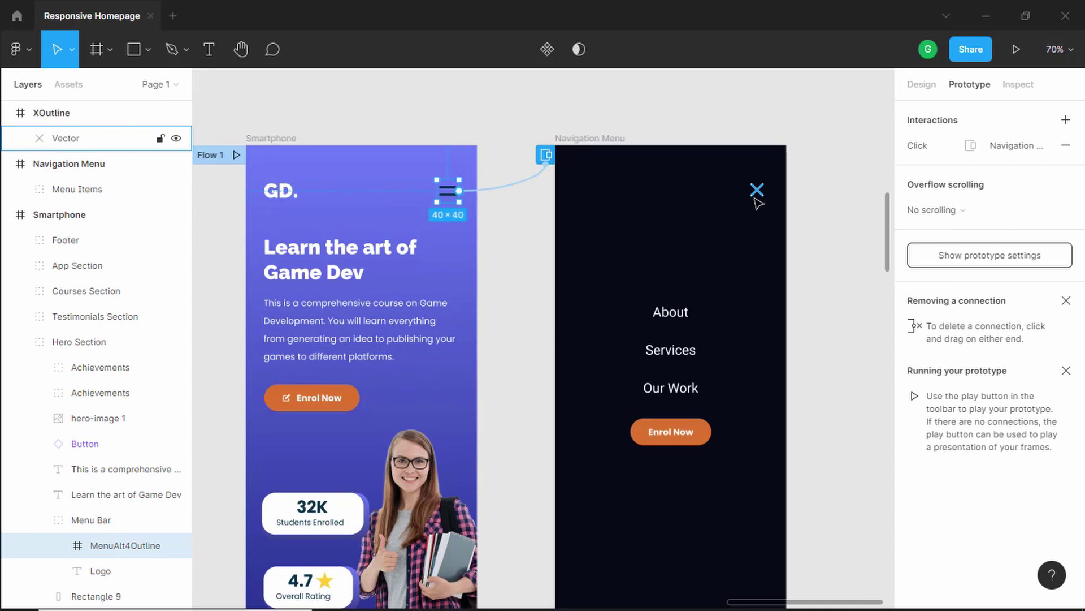
- Move the XOutline icon frame inside the Navigation Menu frame in the layer hierarchy
{"action": "left_click", "coordinate": [758, 190]}
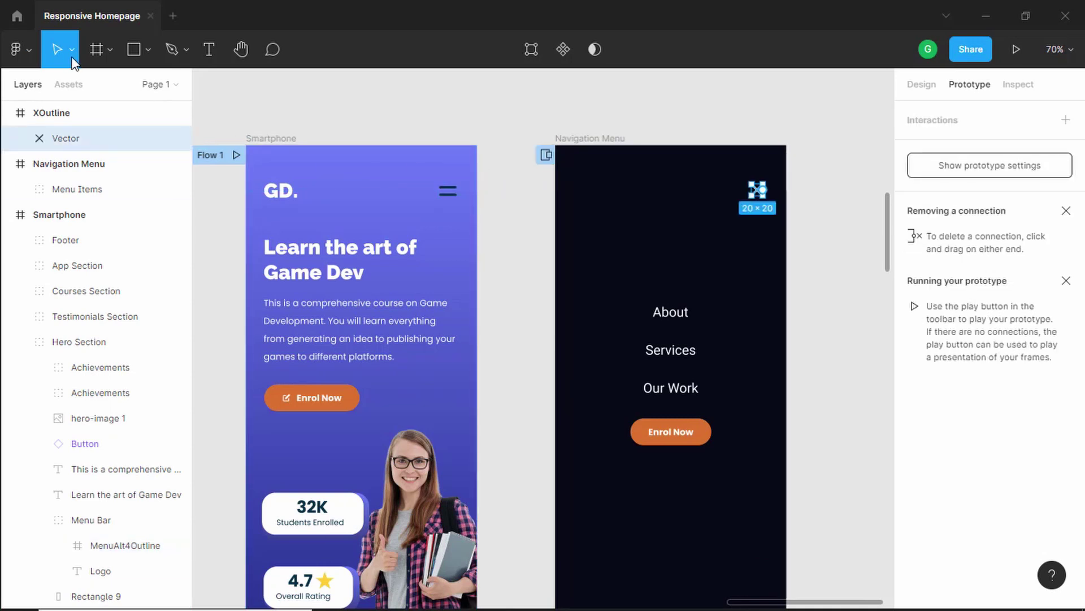
{"action": "left_click", "coordinate": [52, 120]}
{"action": "left_click_drag", "start_coordinate": [52, 119], "coordinate": [78, 179]}
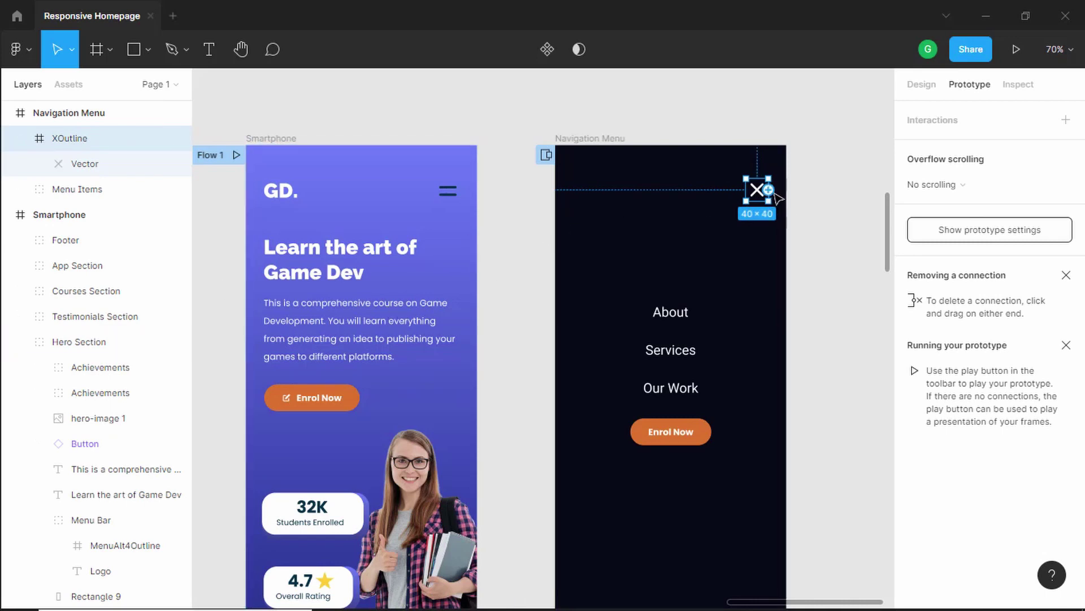
- Add an on-click prototype interaction to the X icon in the Navigation Menu and set its action to Close overlay
{"action": "left_click_drag", "start_coordinate": [769, 189], "coordinate": [407, 346]}
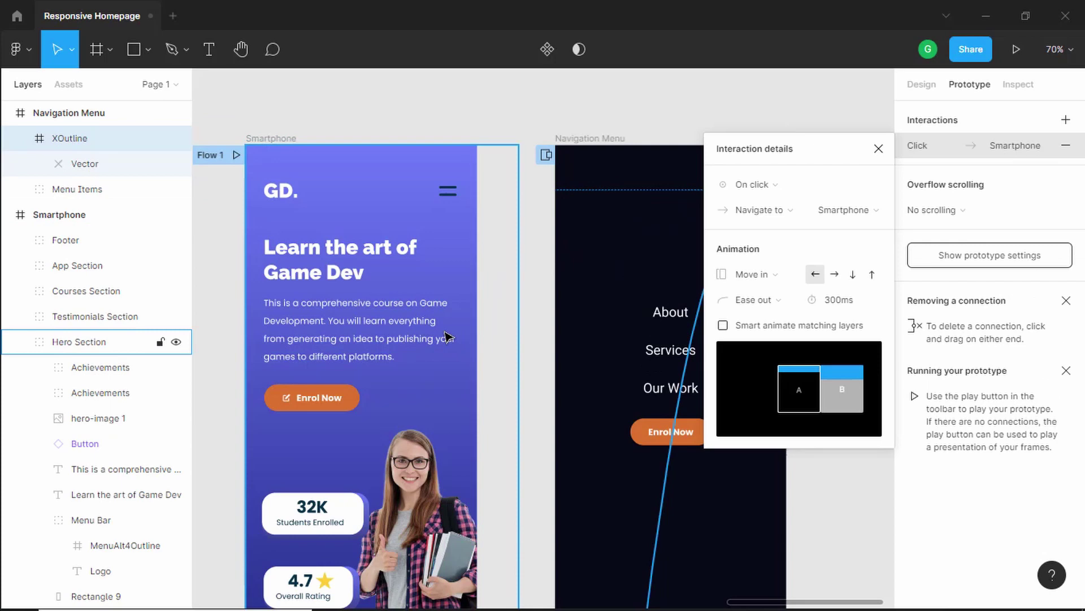
{"action": "scroll", "coordinate": [430, 339], "scroll_direction": "down", "scroll_amount": 10}
{"action": "scroll", "coordinate": [445, 335], "scroll_direction": "up", "scroll_amount": 3}
{"action": "left_click", "coordinate": [760, 210]}
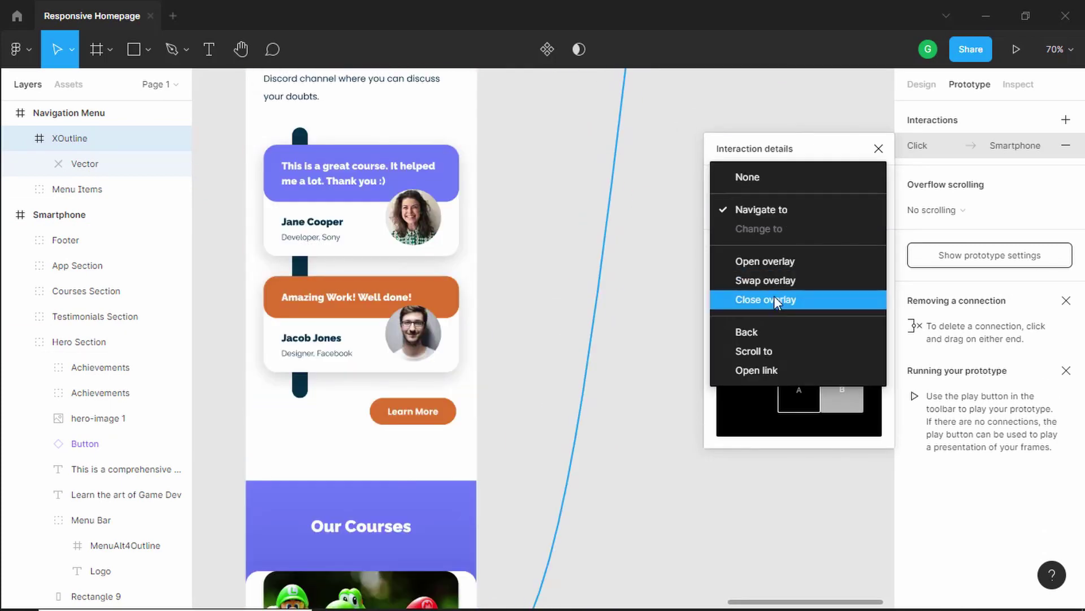
{"action": "left_click", "coordinate": [790, 299]}
{"action": "scroll", "coordinate": [720, 273], "scroll_direction": "up", "scroll_amount": 10}
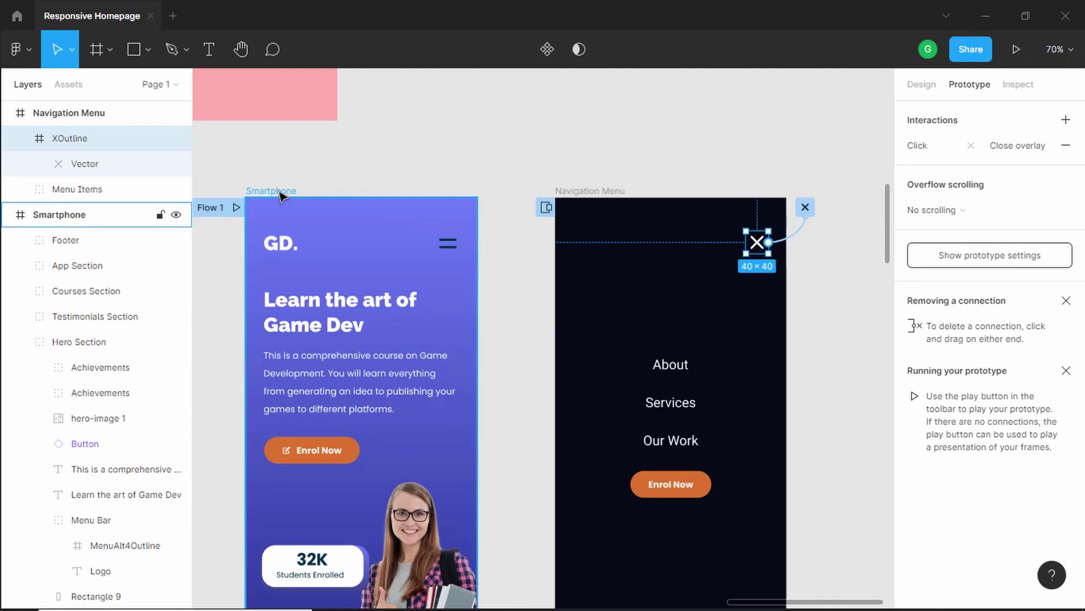
- Preview the Smartphone frame's prototype, test opening and closing the navigation menu, and return to the design file
{"action": "left_click", "coordinate": [279, 196]}
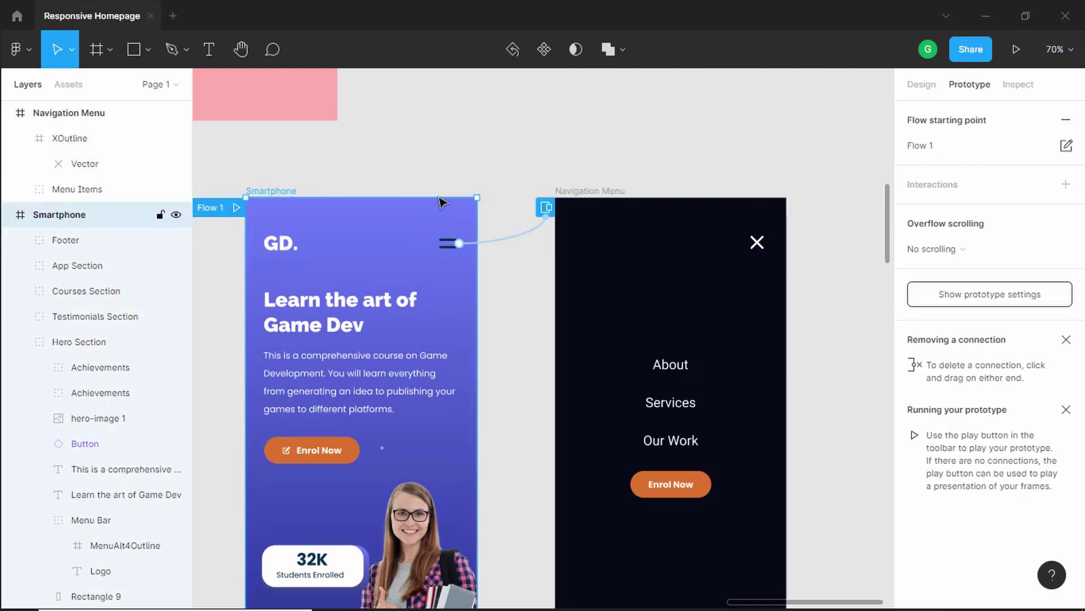
{"action": "left_click", "coordinate": [1014, 52]}
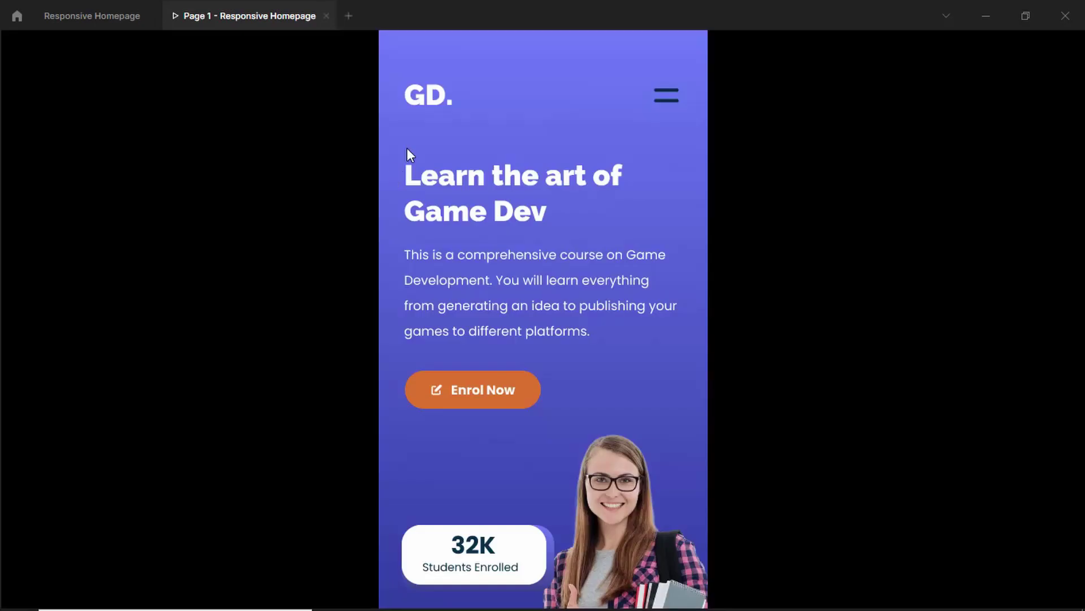
{"action": "left_click", "coordinate": [665, 104]}
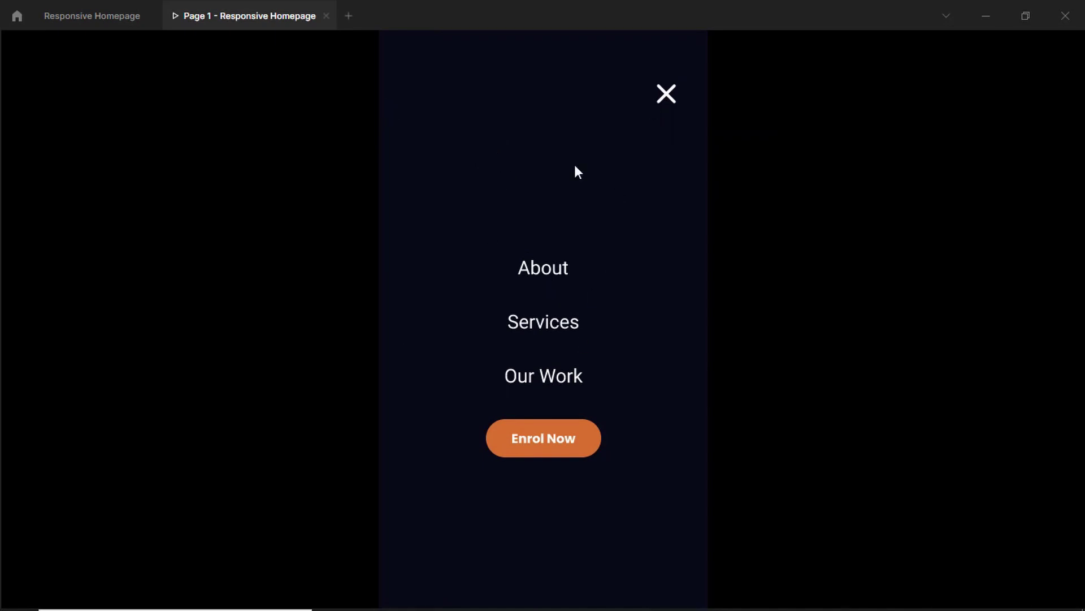
{"action": "left_click", "coordinate": [667, 95]}
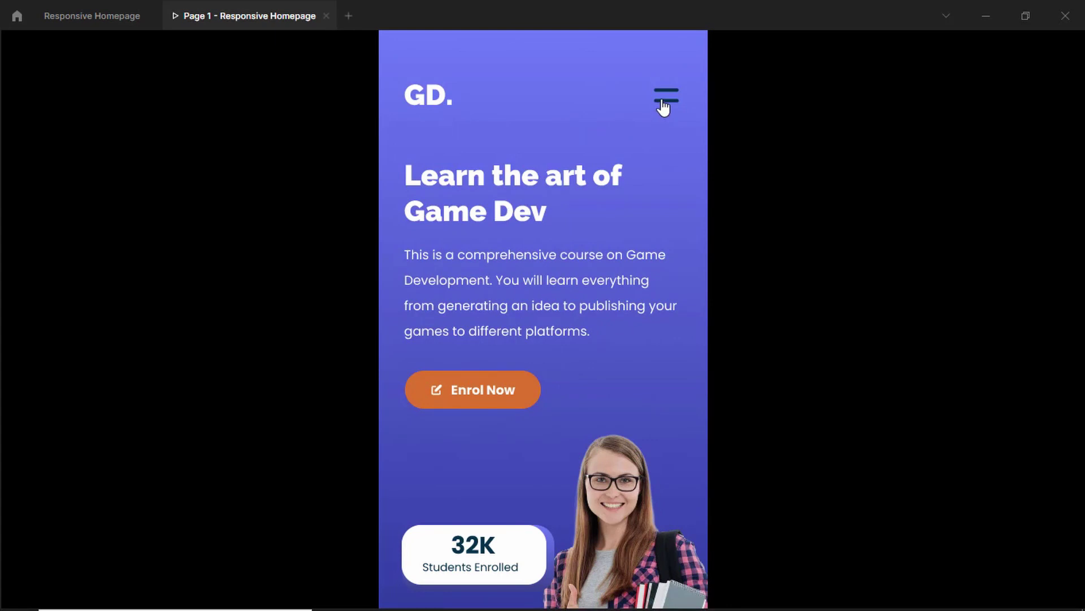
{"action": "left_click", "coordinate": [664, 105]}
{"action": "left_click", "coordinate": [665, 105]}
{"action": "left_click", "coordinate": [110, 18]}
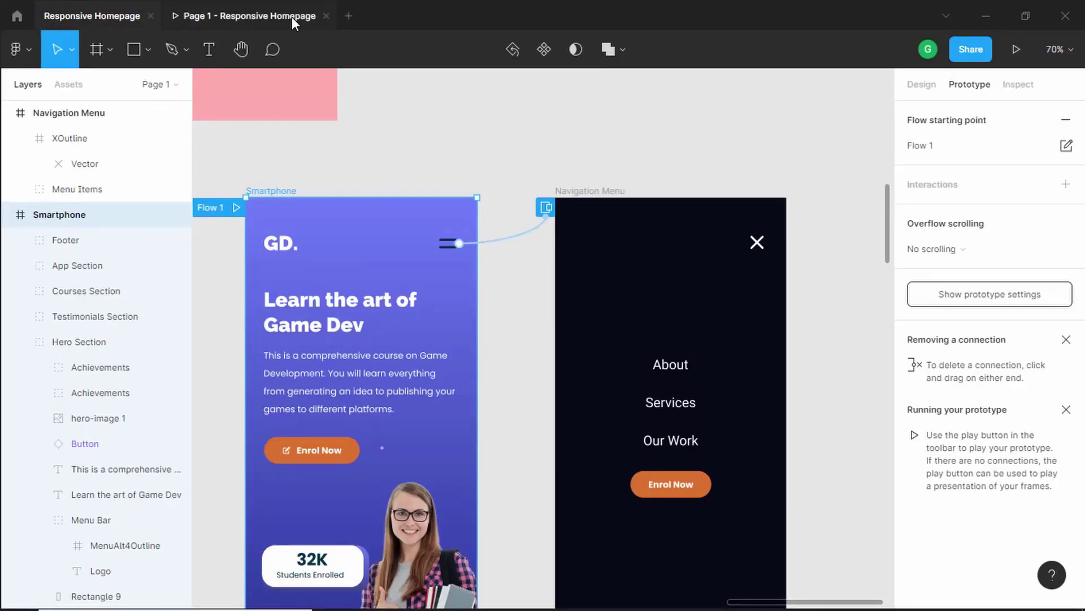
{"action": "left_click", "coordinate": [326, 16]}
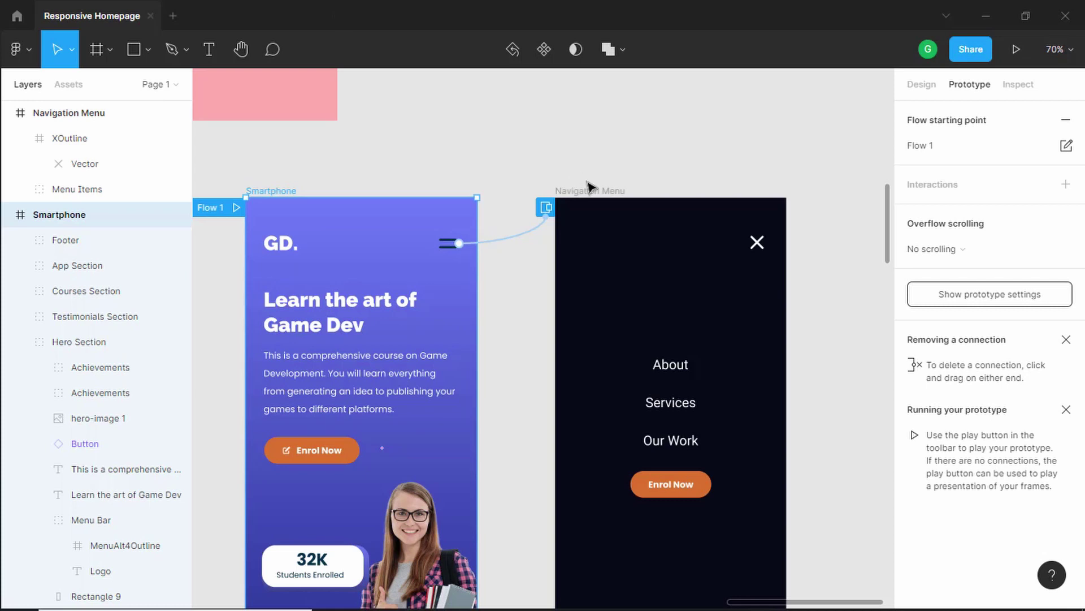
- Select the Smartphone frame on the canvas to mirror it on the connected phone
{"action": "left_click", "coordinate": [342, 168]}
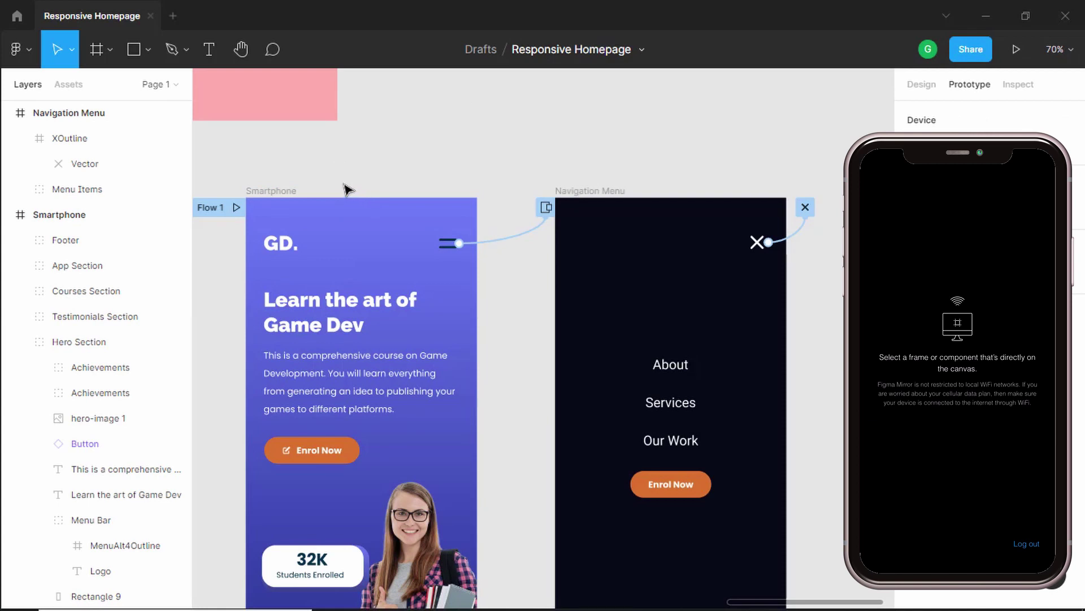
{"action": "left_click", "coordinate": [271, 191]}
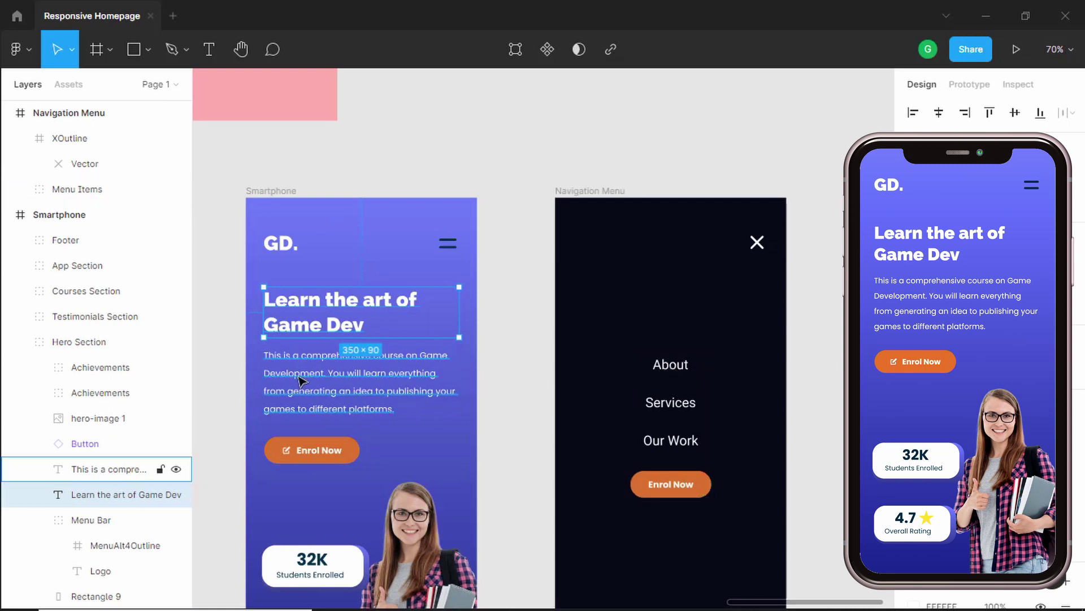
- Check the hero paragraph's font and change the About, Services and Our Work menu links to Poppins
{"action": "left_click", "coordinate": [318, 376]}
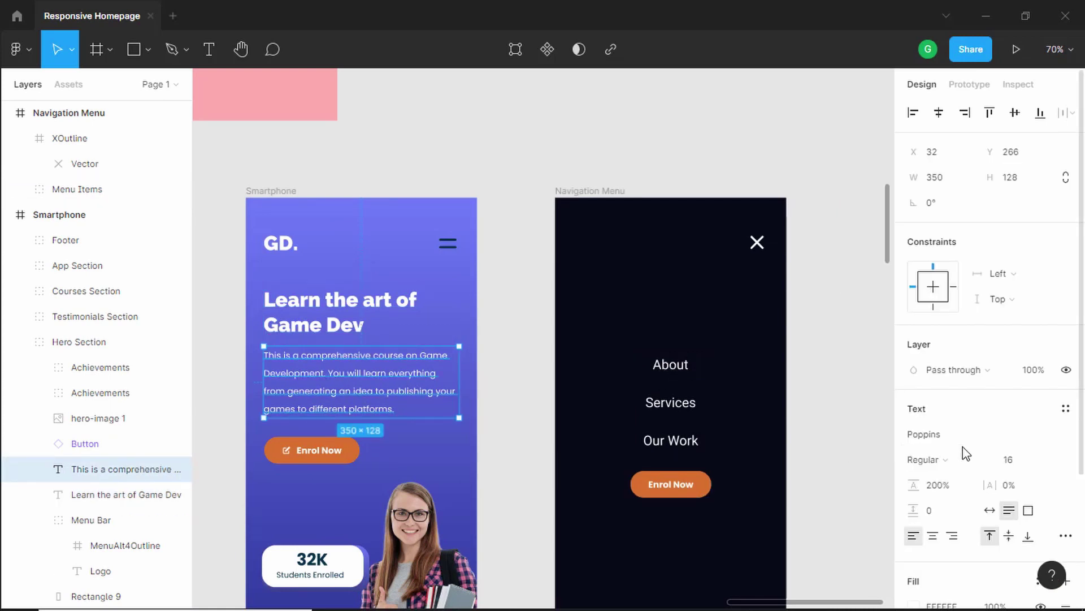
{"action": "left_click", "coordinate": [690, 368]}
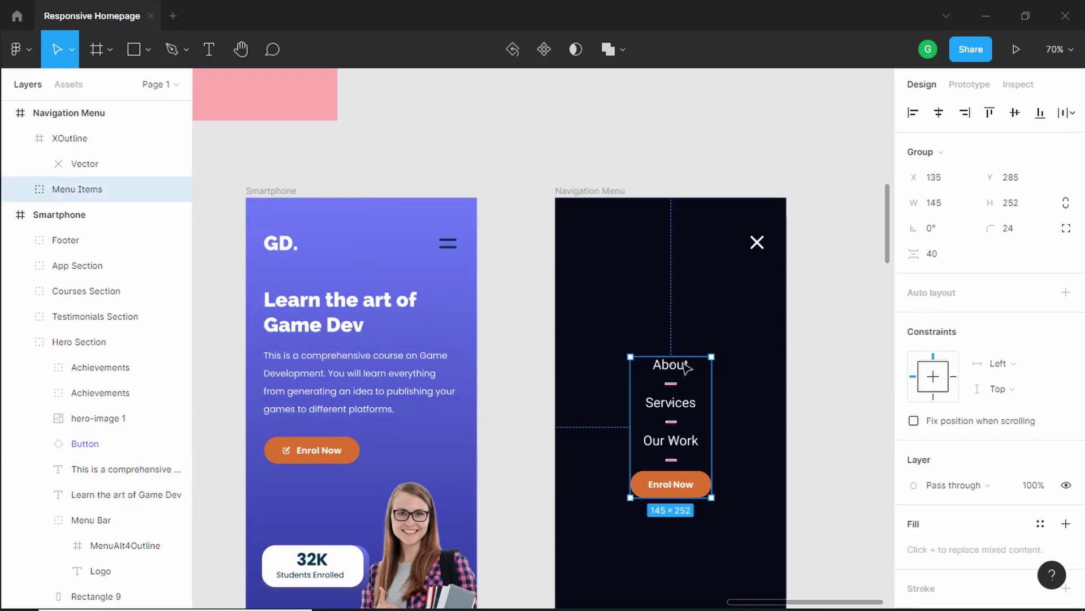
{"action": "scroll", "coordinate": [682, 387], "scroll_direction": "up", "scroll_amount": 2}
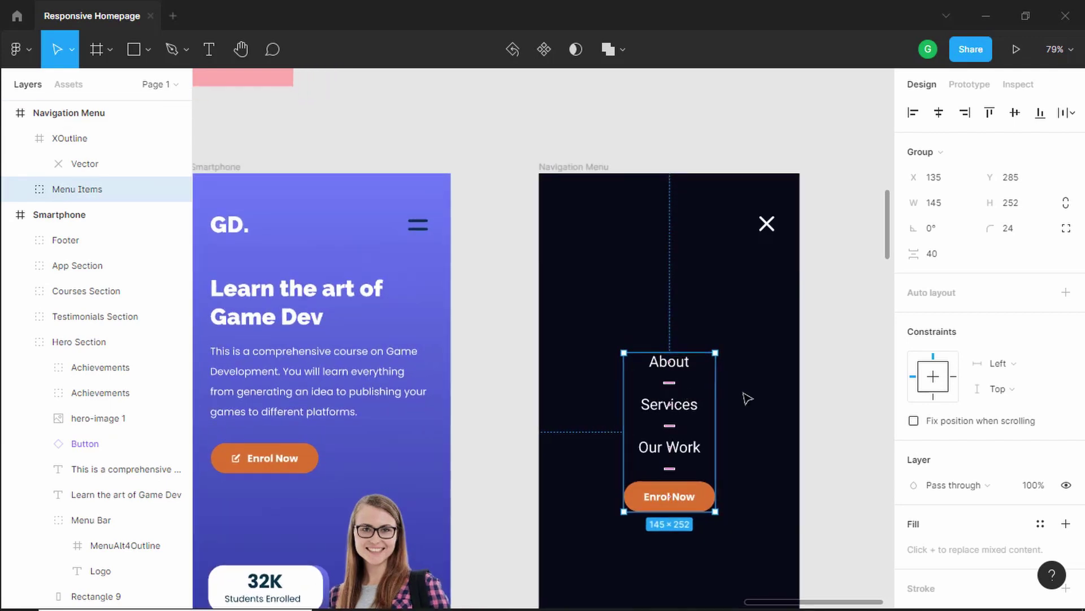
{"action": "scroll", "coordinate": [996, 431], "scroll_direction": "down", "scroll_amount": 4}
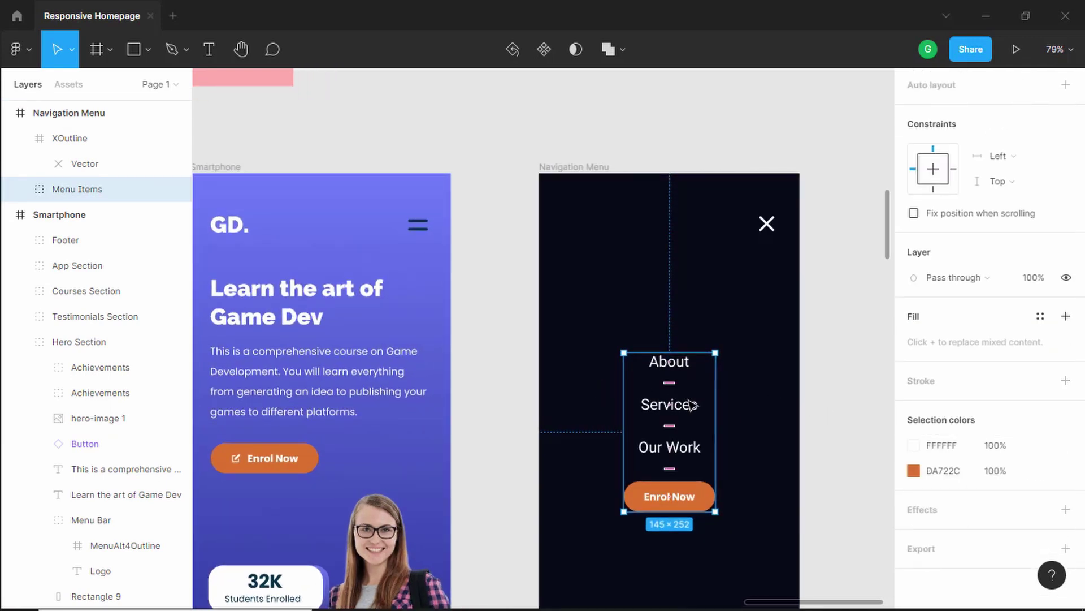
{"action": "key", "text": "Return"}
{"action": "left_click", "coordinate": [944, 325]}
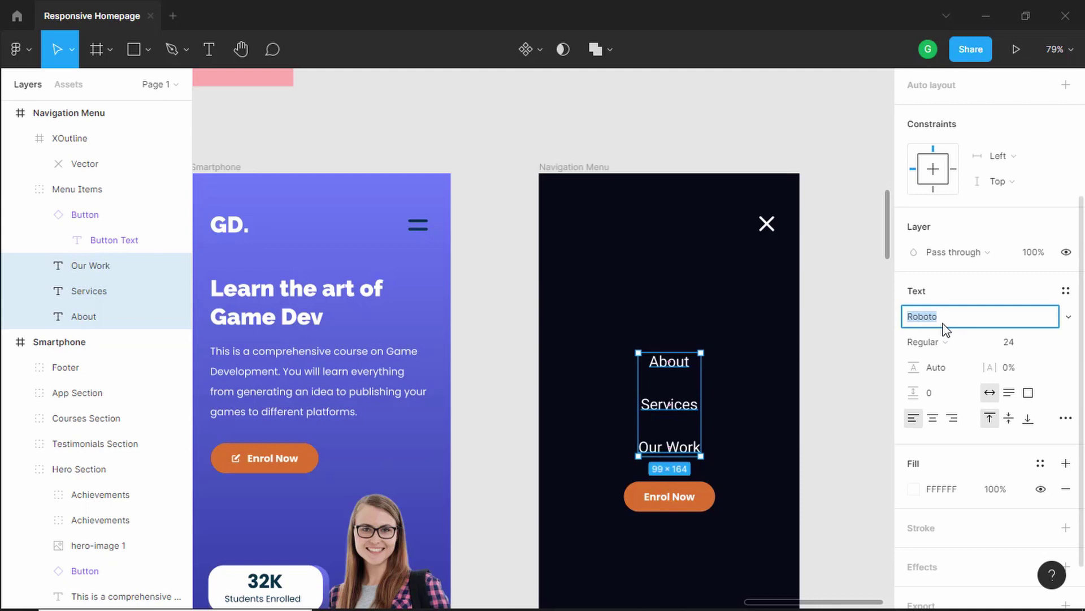
{"action": "type", "text": "Poppins"}
{"action": "key", "text": "Return"}
- Align the About, Services and Our Work links by their horizontal centers and clear the selection
{"action": "scroll", "coordinate": [1012, 289], "scroll_direction": "up", "scroll_amount": 4}
{"action": "left_click", "coordinate": [938, 116]}
{"action": "left_click", "coordinate": [860, 358]}
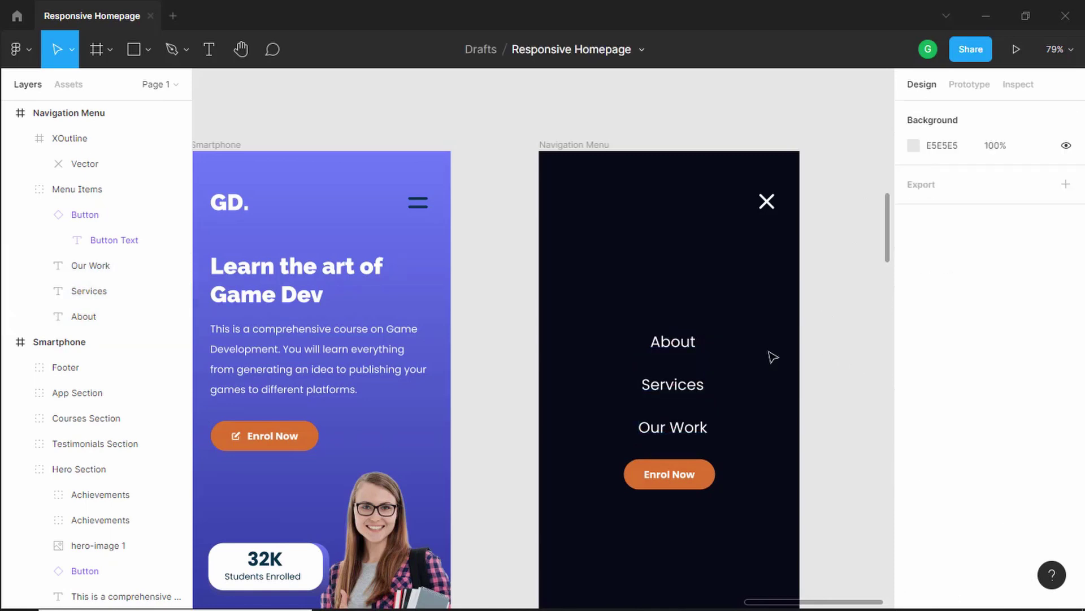
{"action": "scroll", "coordinate": [459, 385], "scroll_direction": "down", "scroll_amount": 3}
{"action": "scroll", "coordinate": [459, 385], "scroll_direction": "down", "scroll_amount": 8}
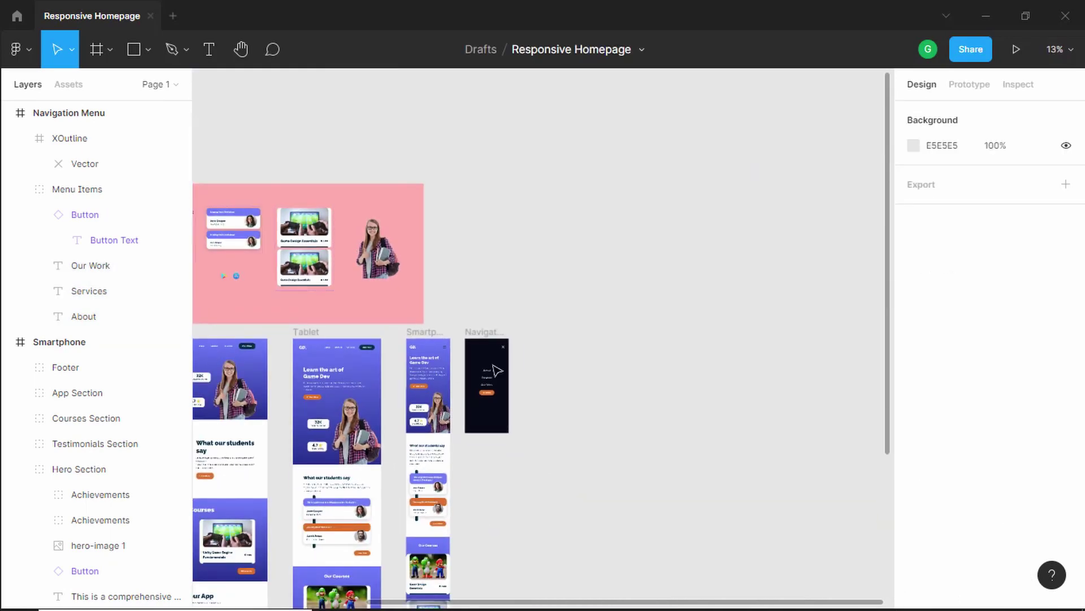
{"action": "left_click_drag", "start_coordinate": [511, 485], "coordinate": [690, 230]}
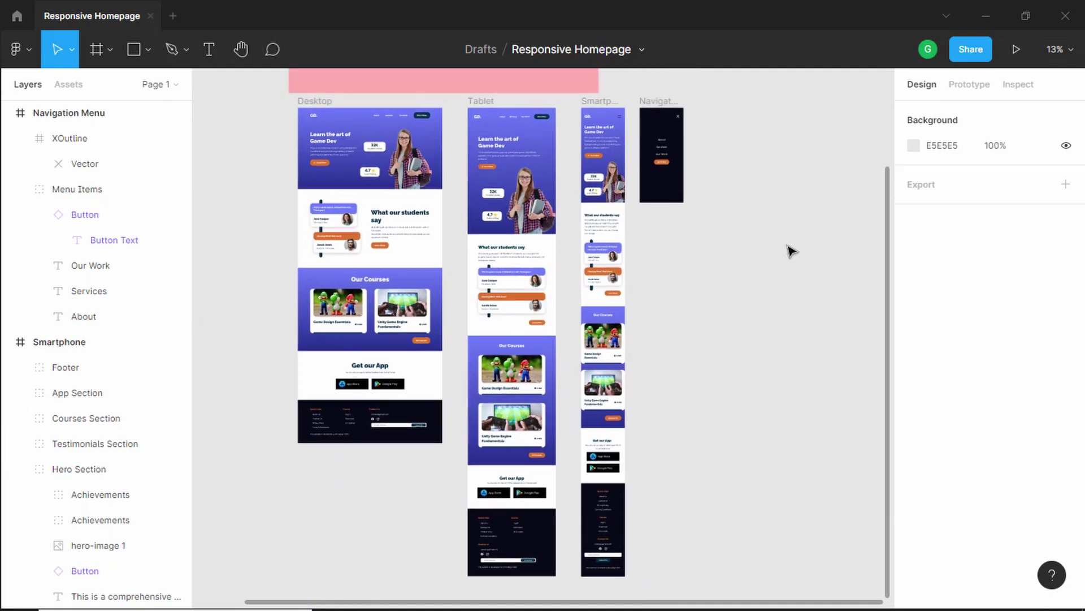